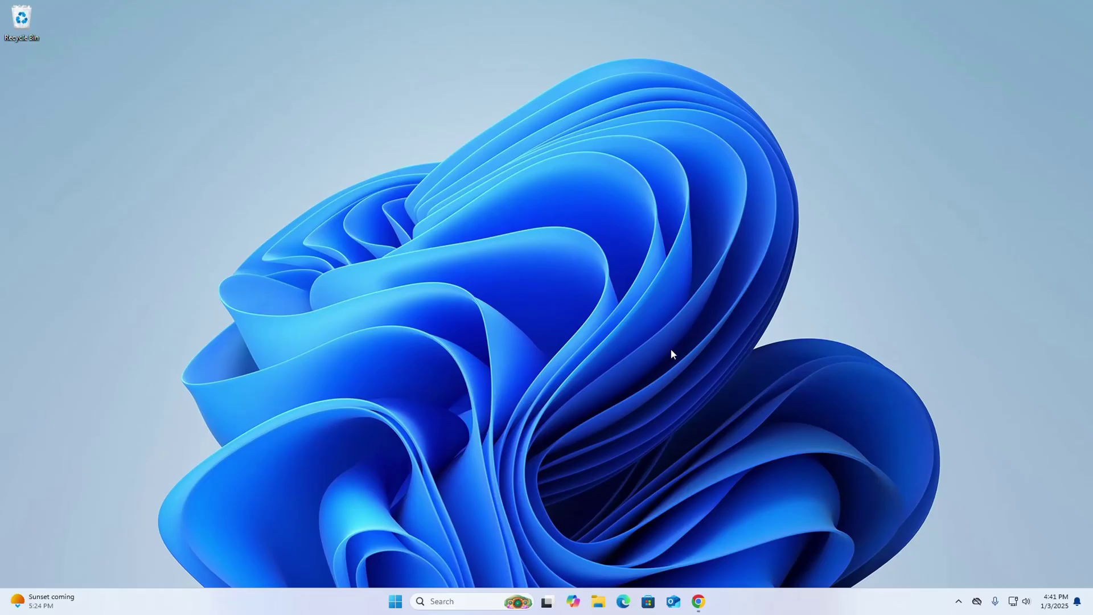
Go from the Oracle search result through oracle.com's Products menu to the Java page
mouse_move(708, 607)
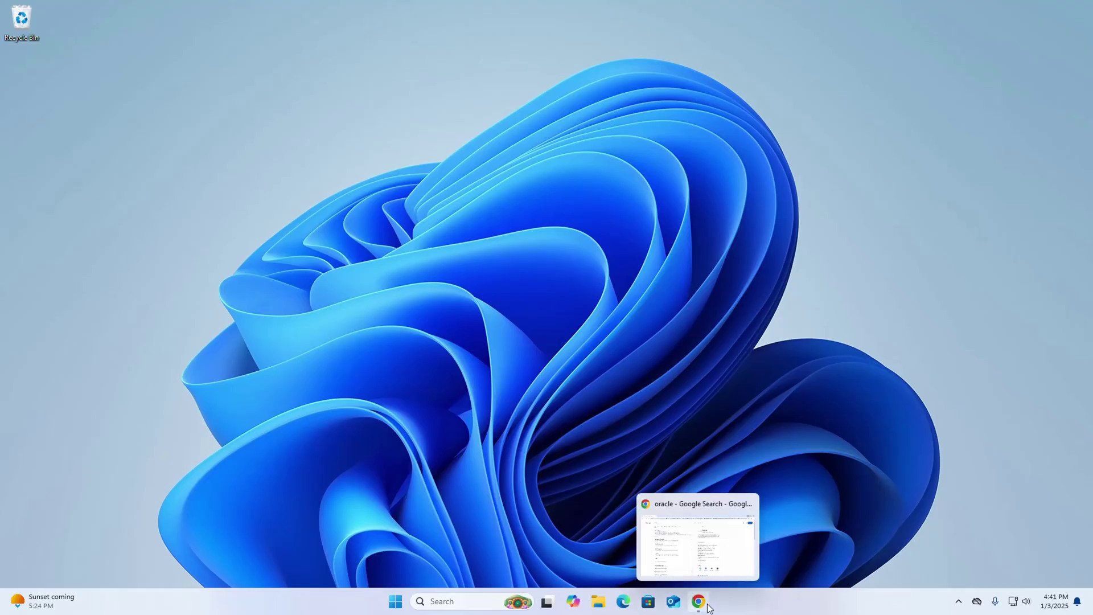
click(708, 607)
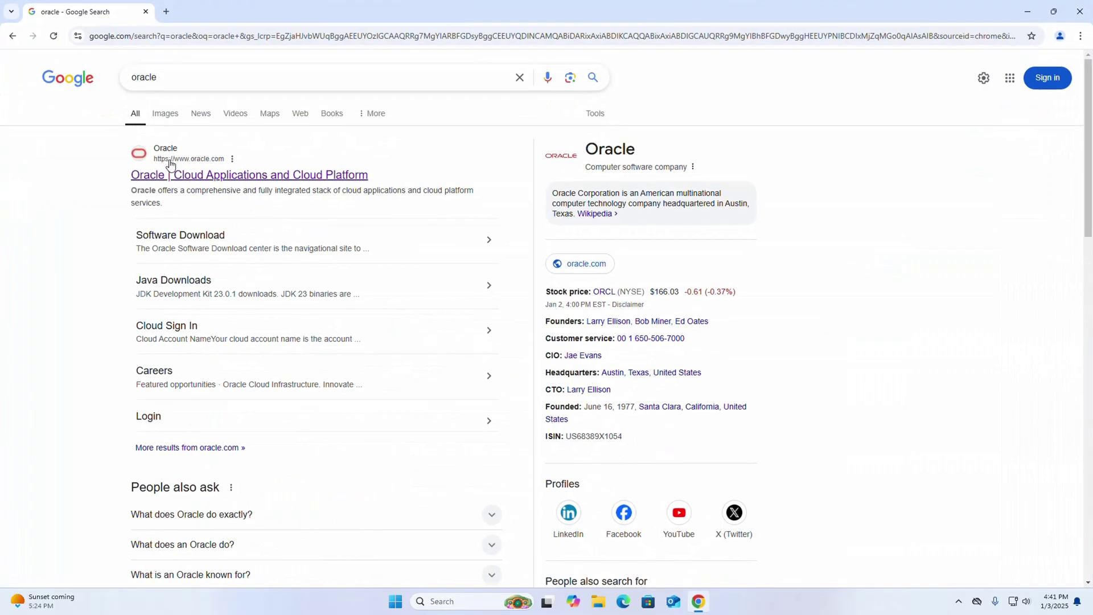
click(166, 155)
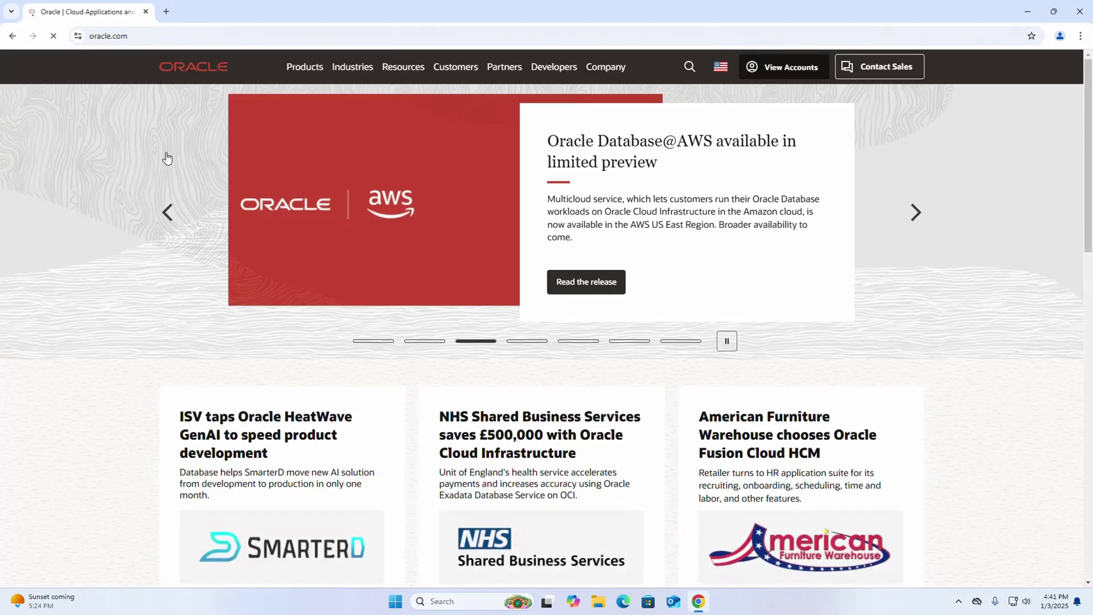
click(315, 71)
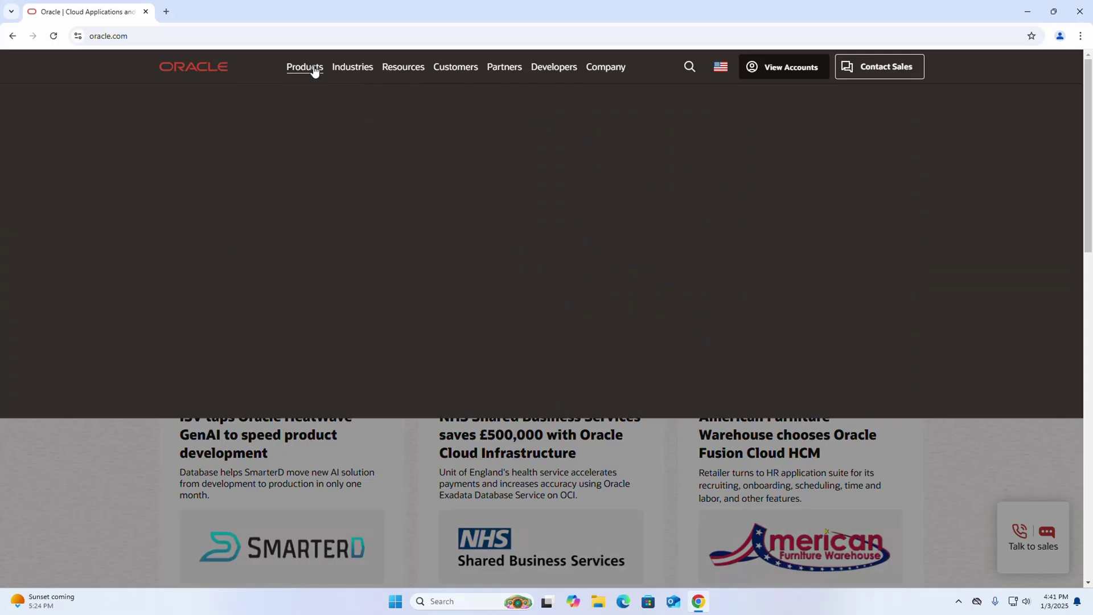
click(165, 431)
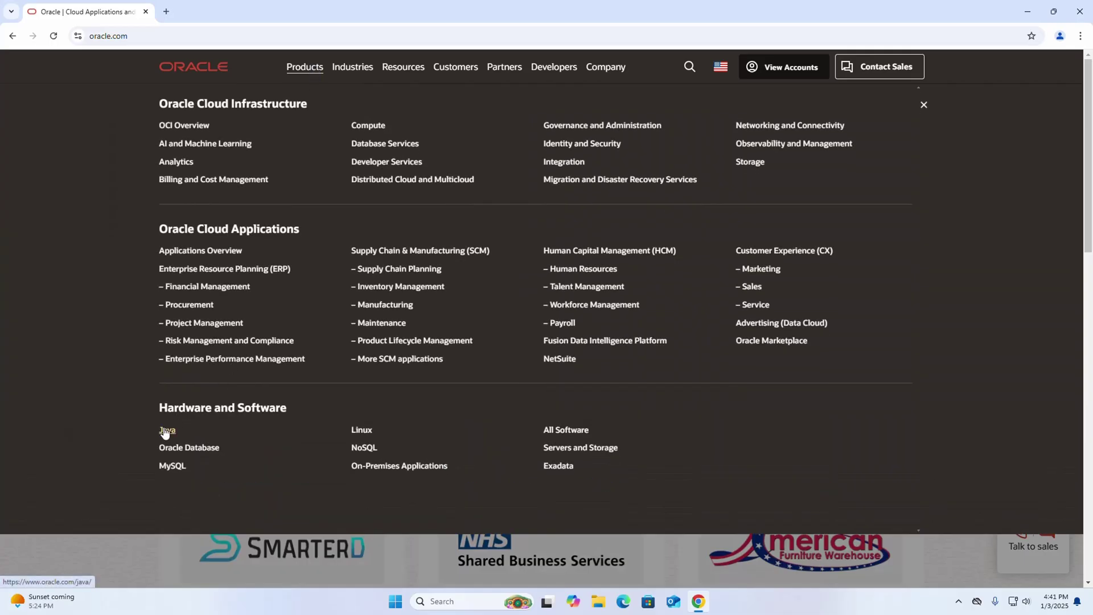
scroll(180, 360, down, 3)
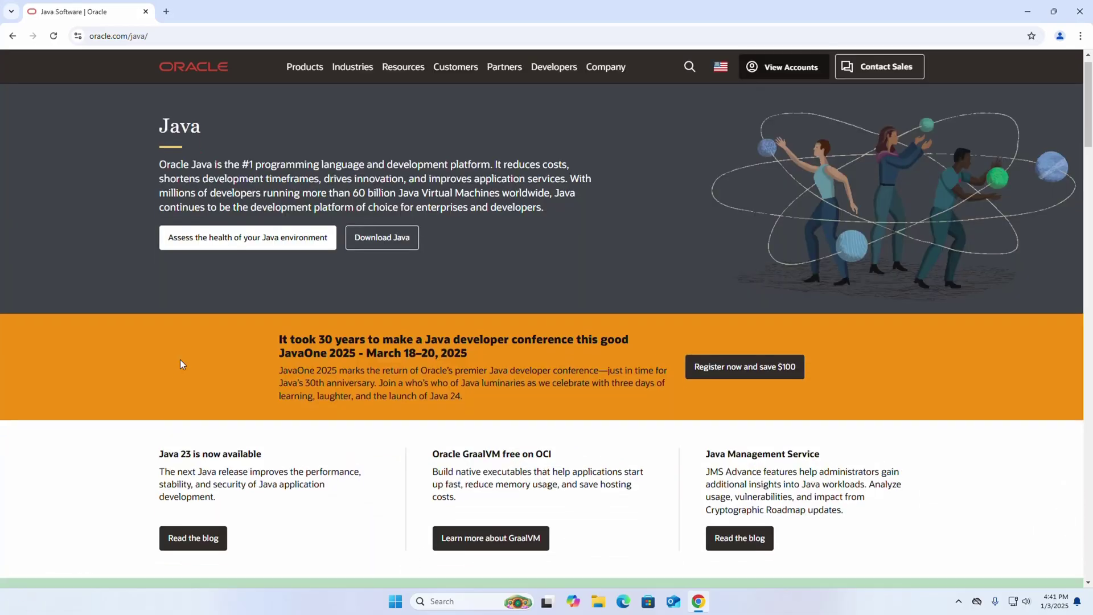
scroll(166, 272, up, 3)
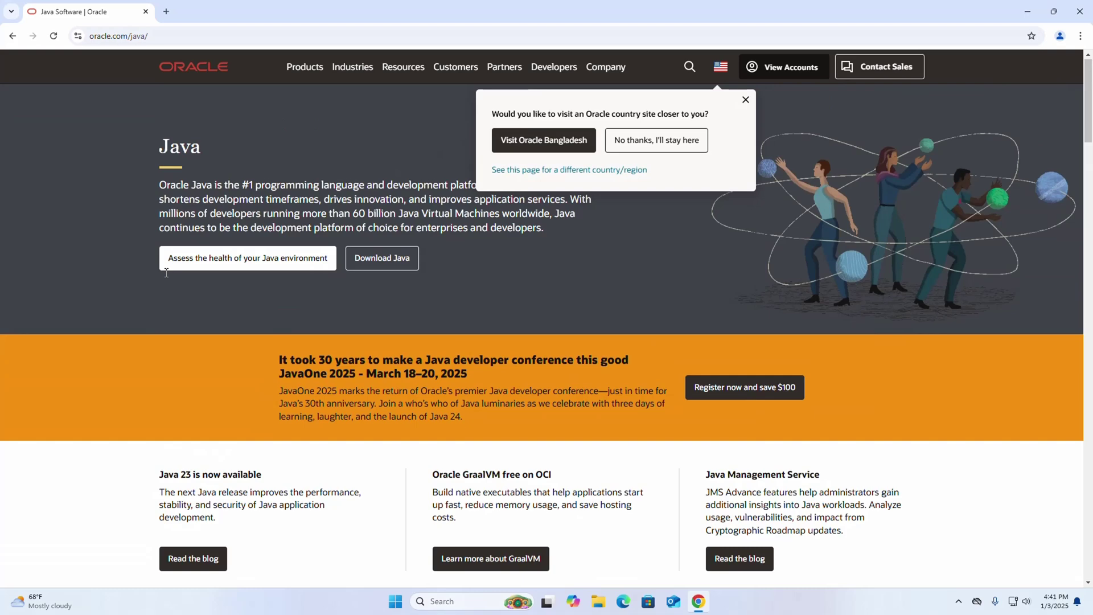
Open the Java Downloads page listing the JDK 23 and JDK 21 downloads
click(381, 260)
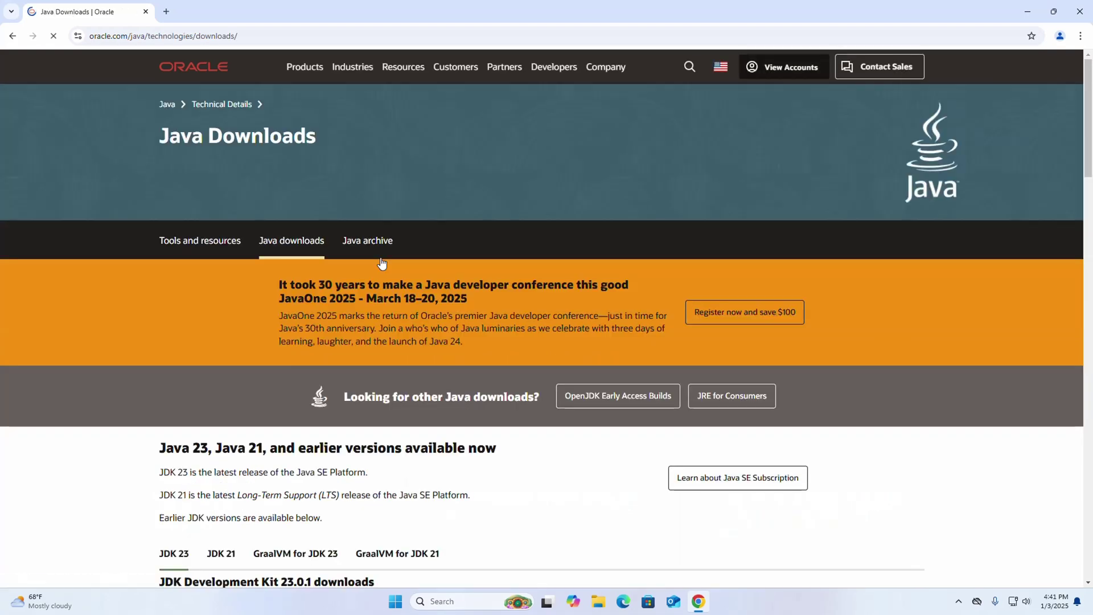
scroll(194, 285, down, 4)
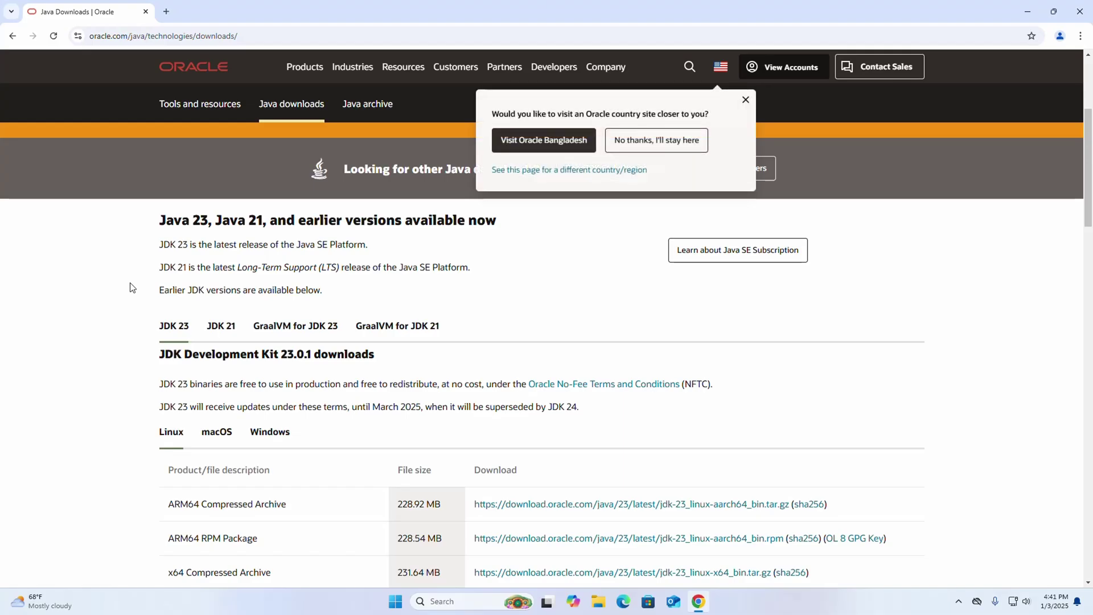
scroll(132, 287, down, 1)
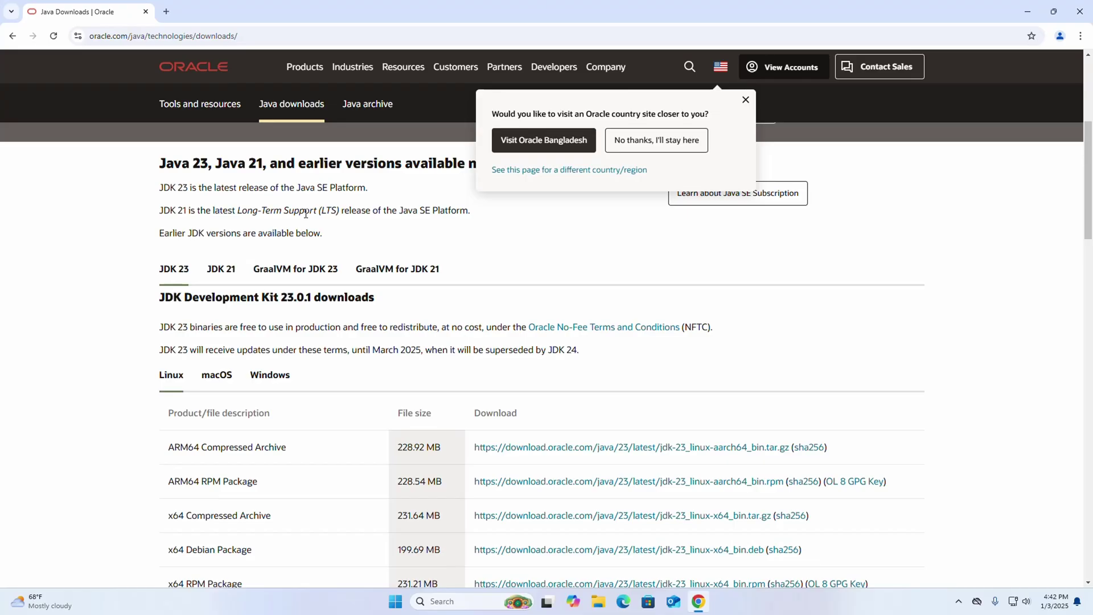
Download the JDK 21 Windows x64 compressed archive, jdk-21_windows-x64_bin.zip
click(219, 271)
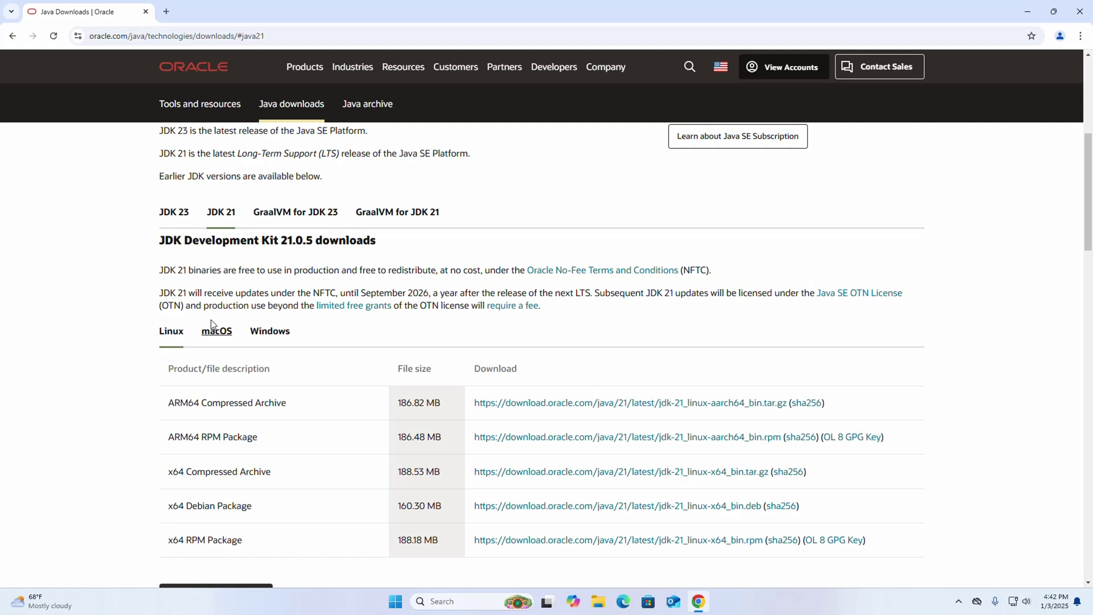
click(270, 339)
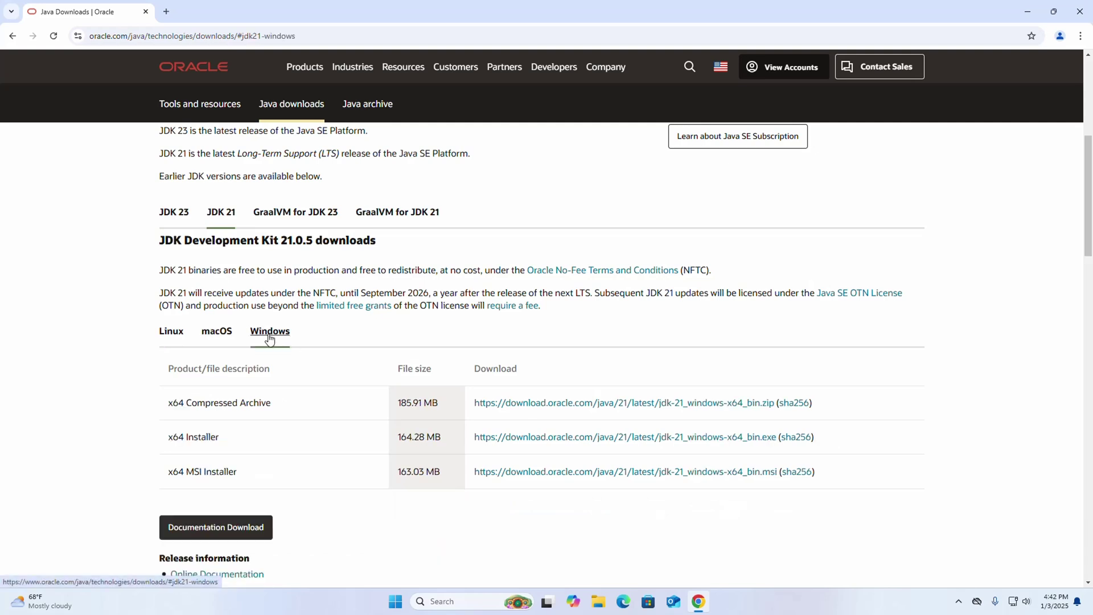
scroll(270, 339, down, 1)
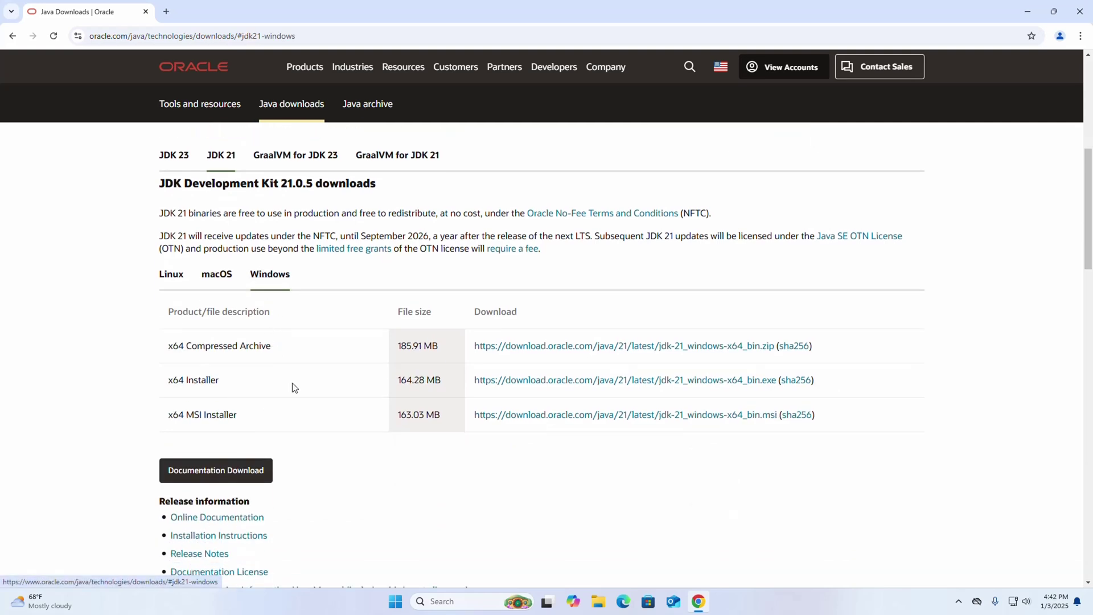
click(661, 349)
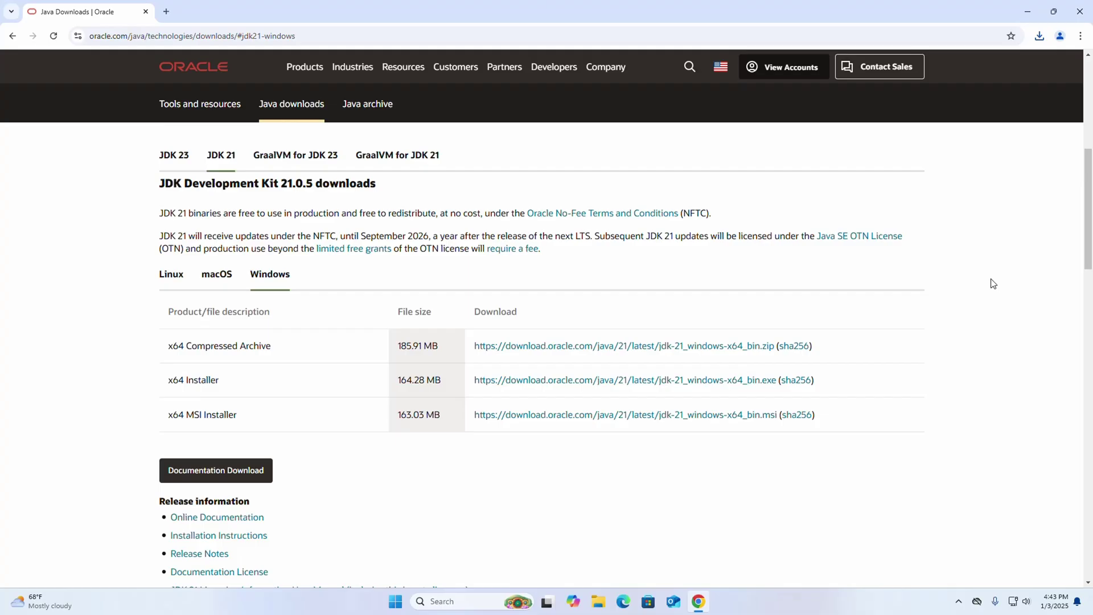
Show jdk-21_windows-x64_bin.zip in the Downloads folder and bring up its context menu
click(1038, 36)
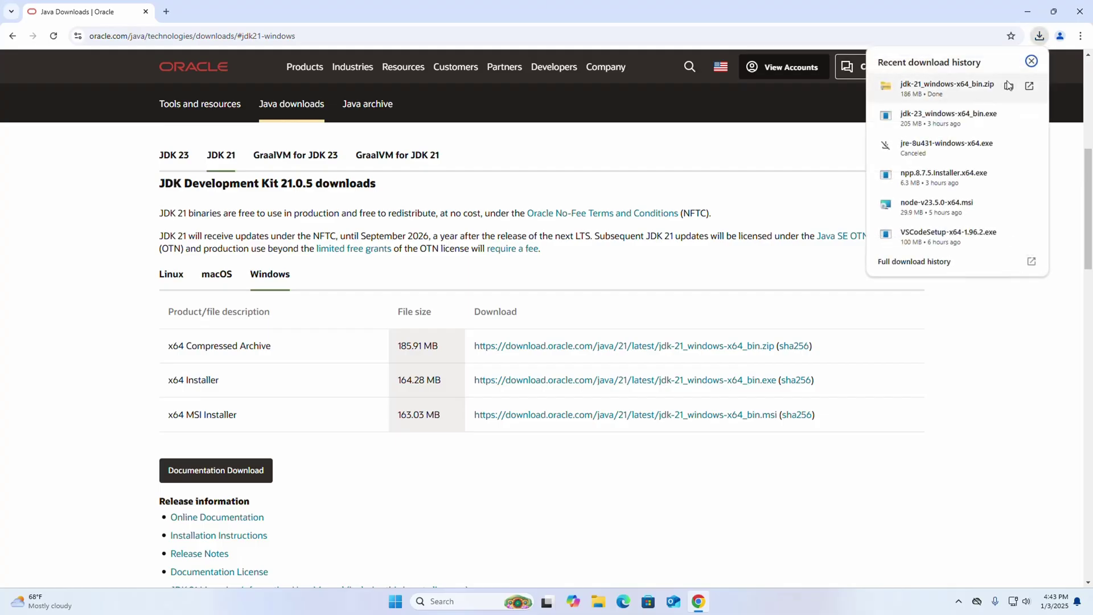
click(1007, 85)
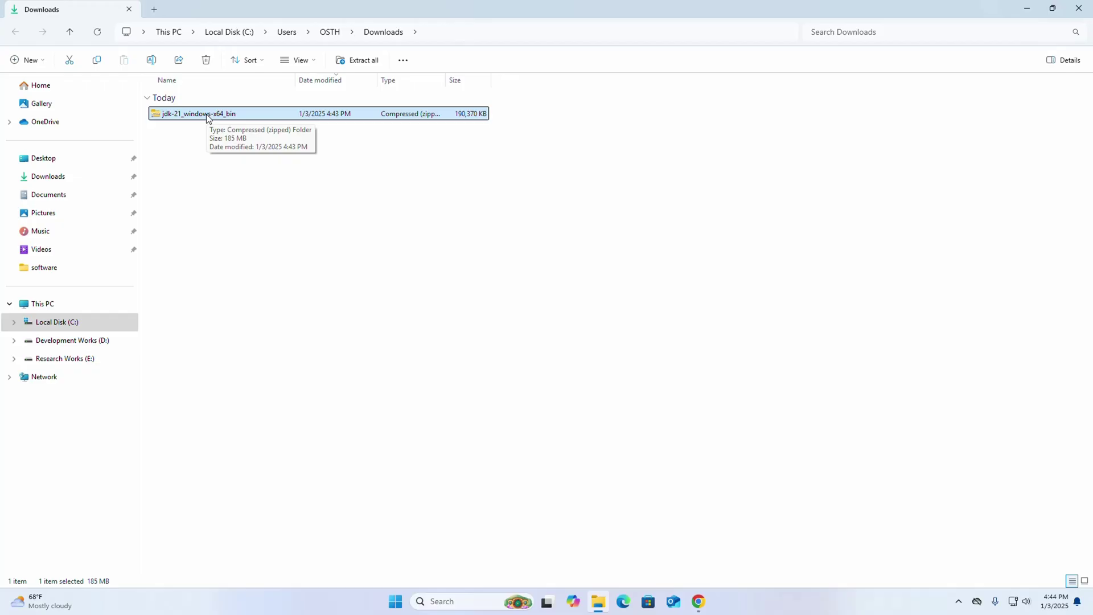
right_click(209, 118)
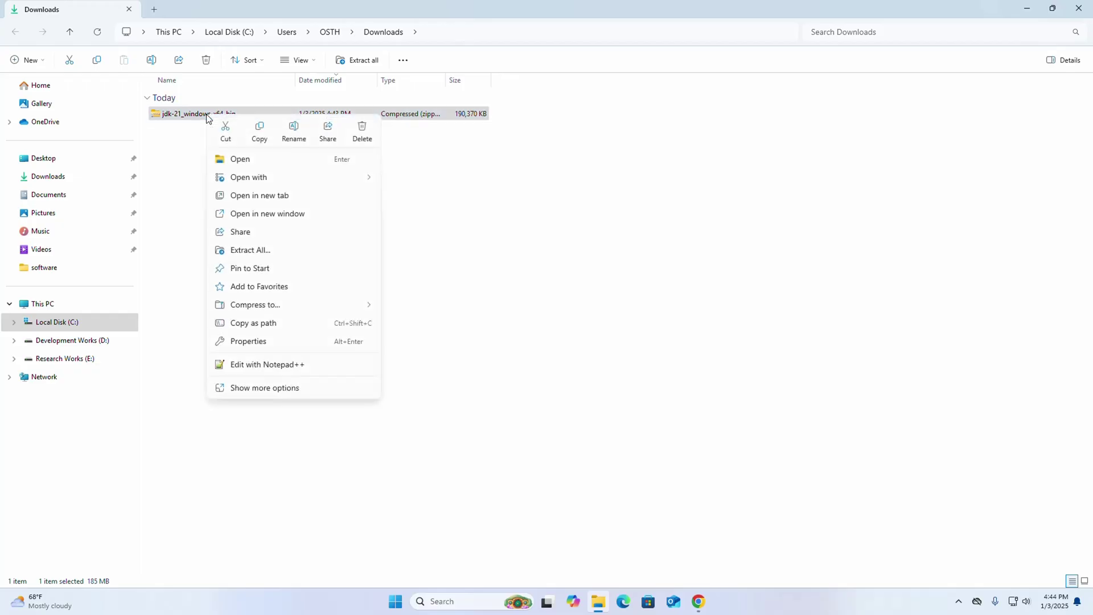
Extract the JDK zip archive to Local Disk (C:), creating the jdk-21.0.5 folder
click(227, 251)
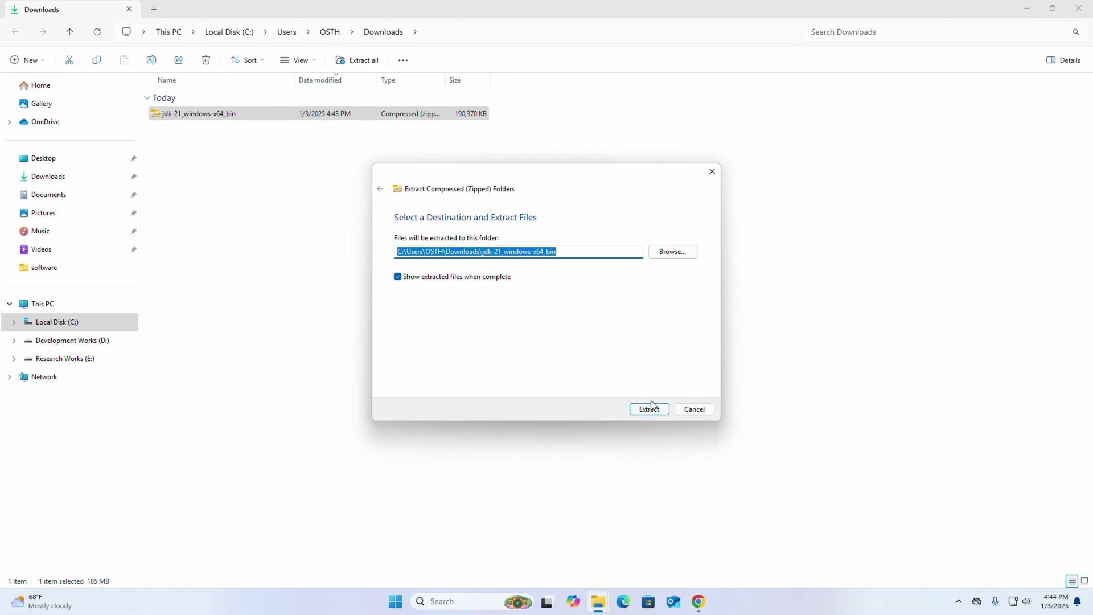
click(664, 254)
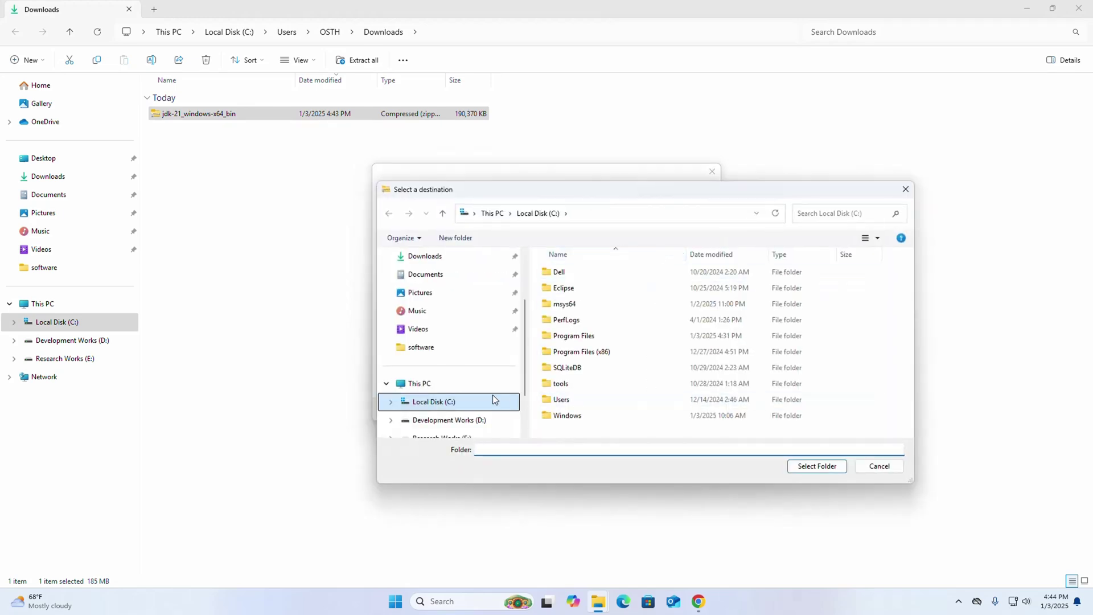
click(456, 403)
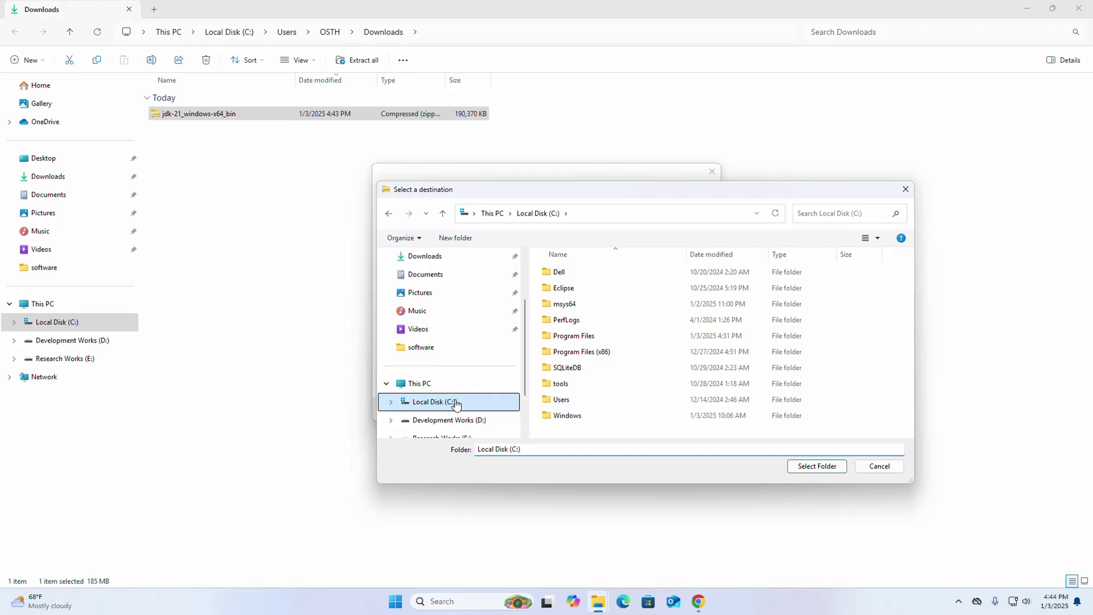
click(812, 467)
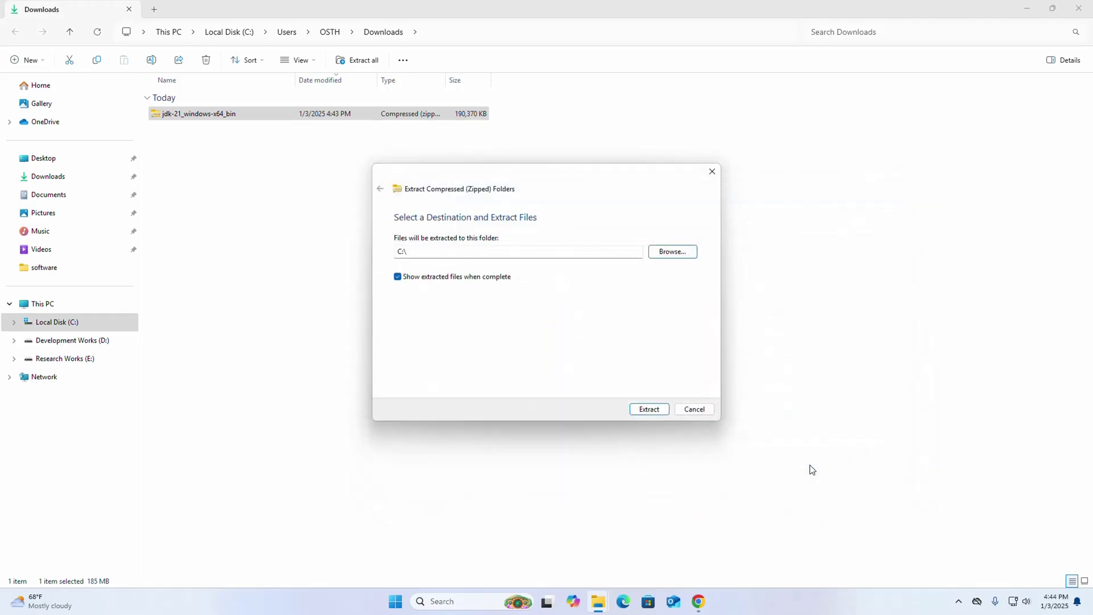
click(654, 407)
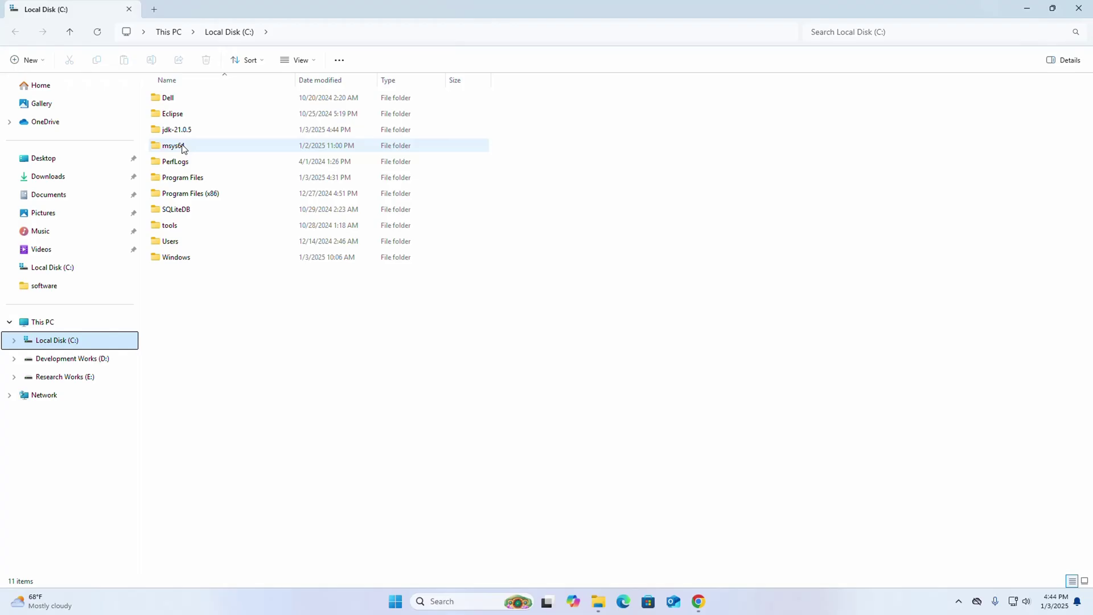
Open the bin folder inside C:\jdk-21.0.5
mouse_move(182, 132)
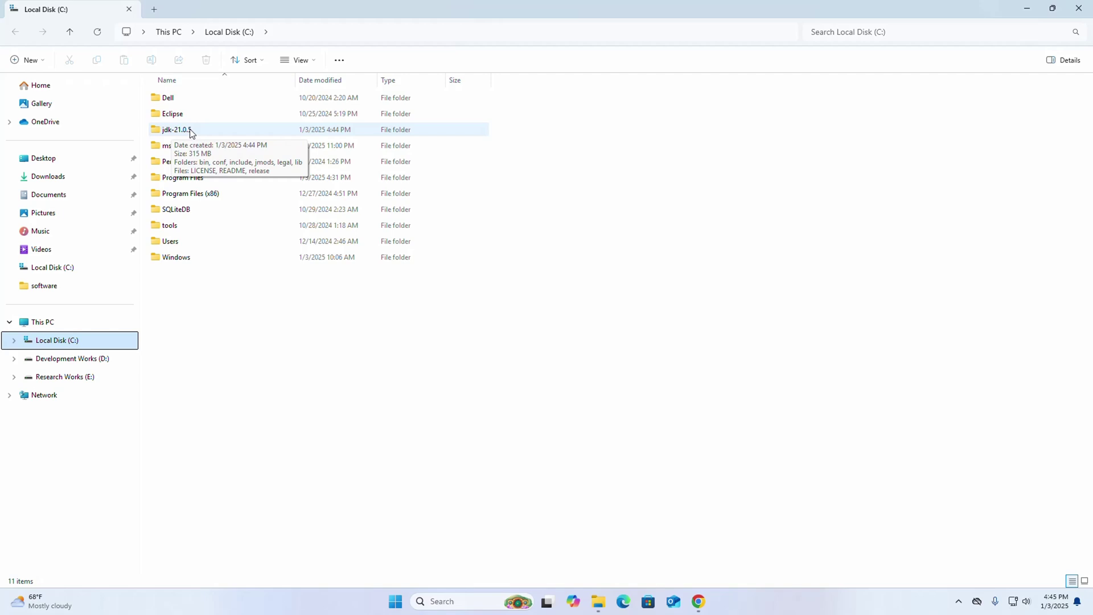
double_click(190, 131)
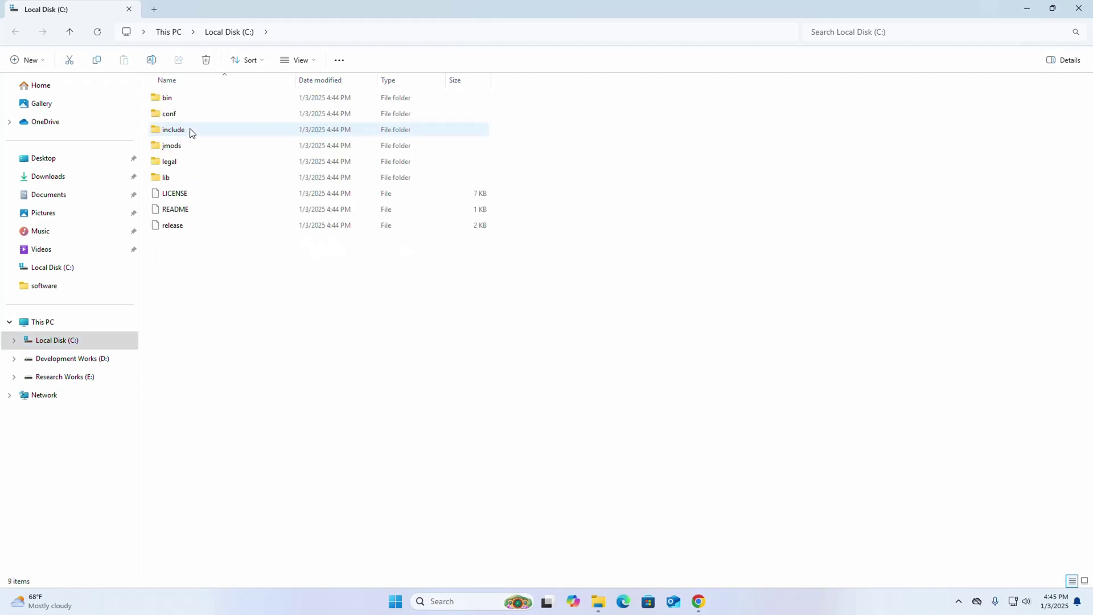
double_click(193, 104)
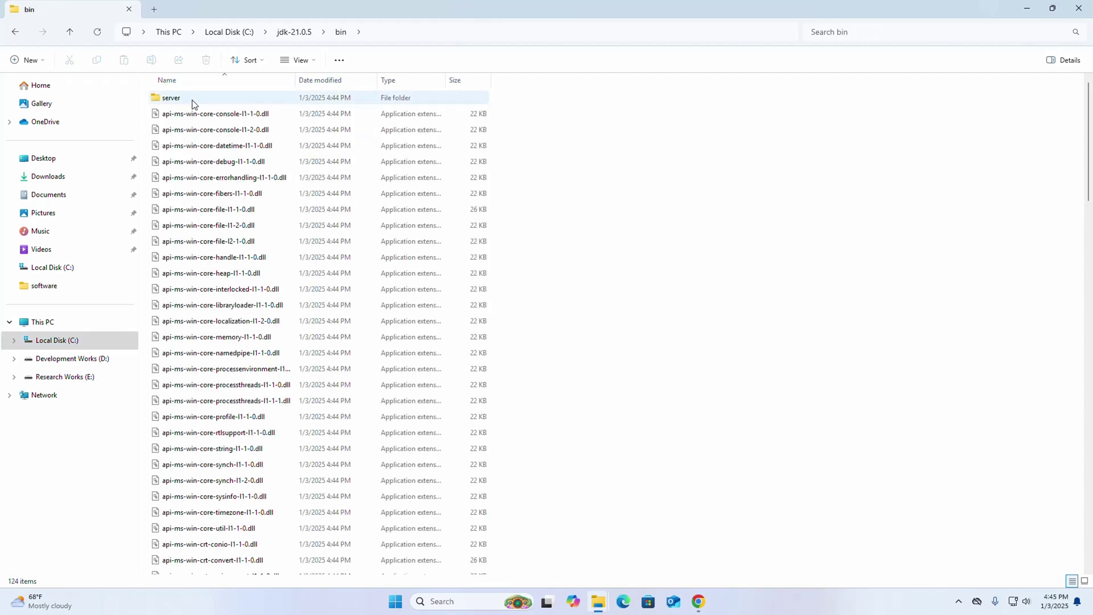
Copy the folder path C:\jdk-21.0.5\bin to the clipboard
click(410, 33)
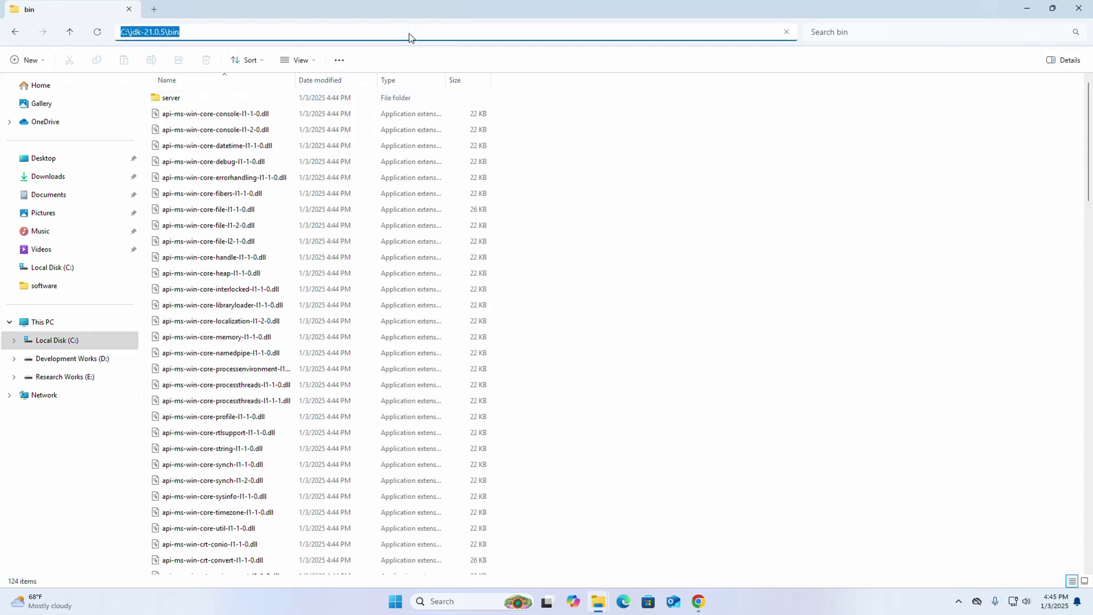
right_click(153, 33)
click(195, 63)
click(674, 280)
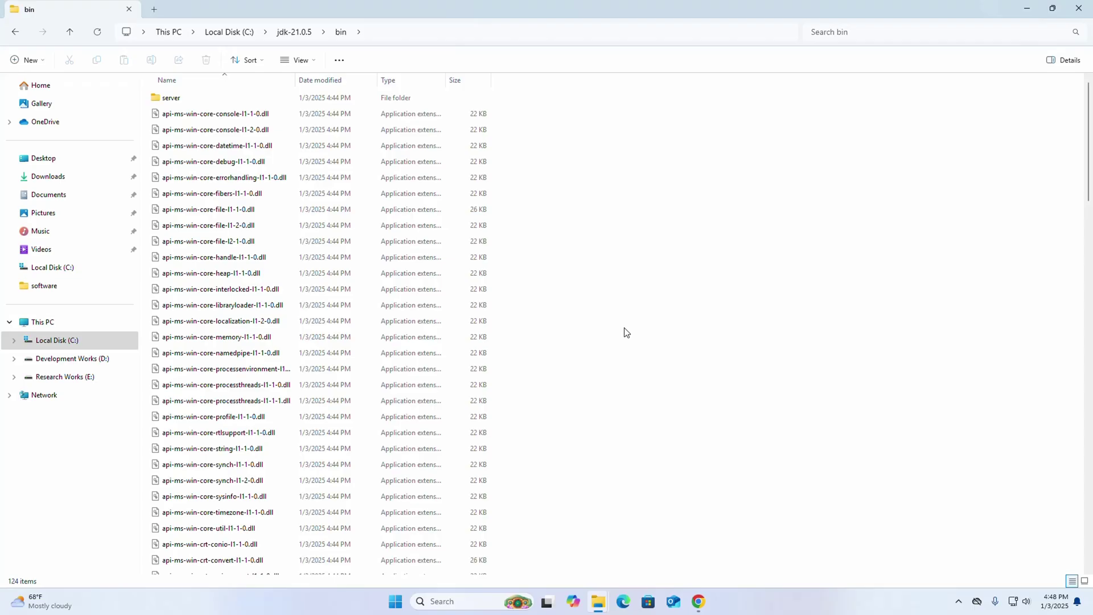
Open the Environment Variables list from the 'Edit the system environment variables' setting
click(450, 602)
text(ed)
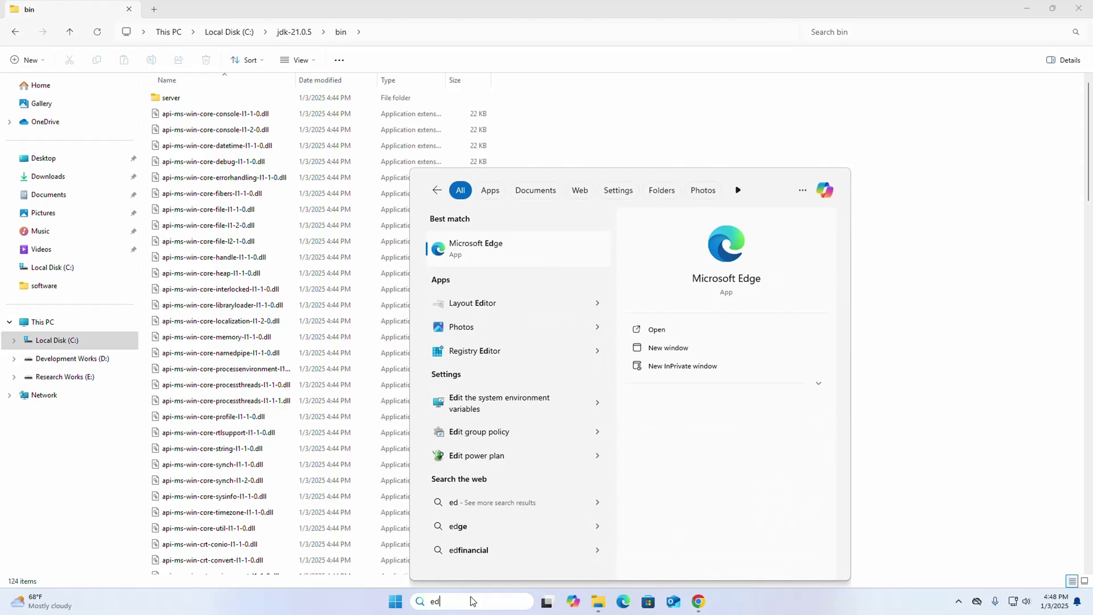
click(593, 404)
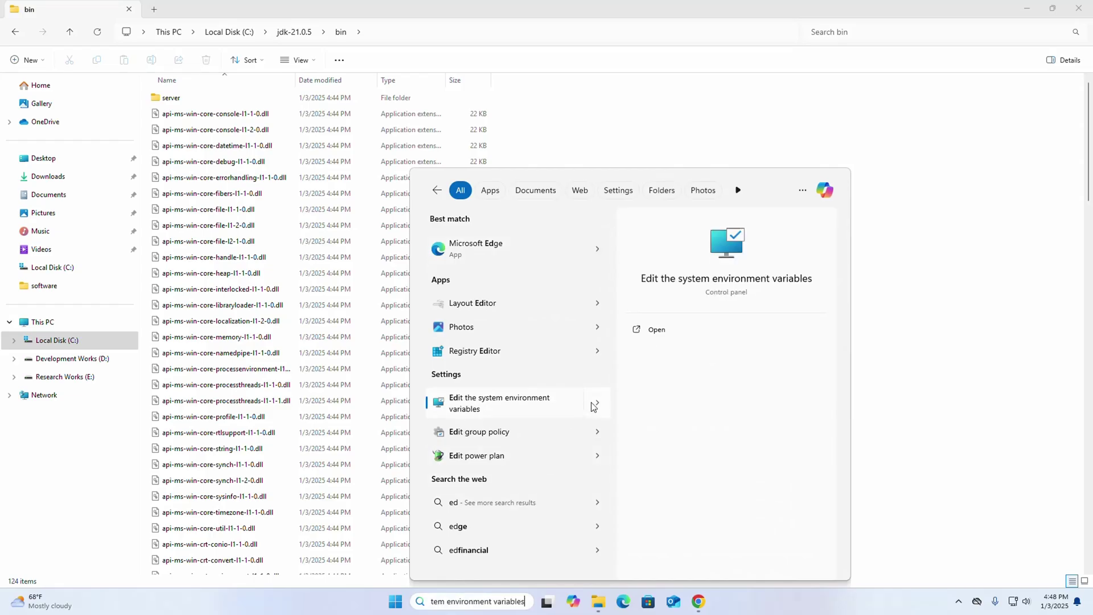
click(731, 248)
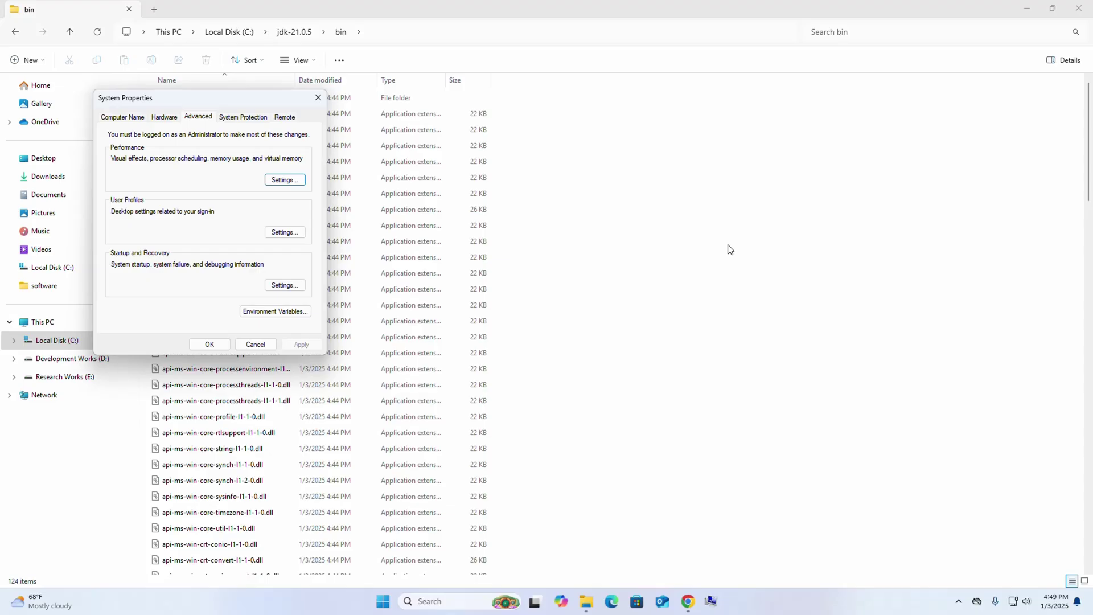
click(249, 312)
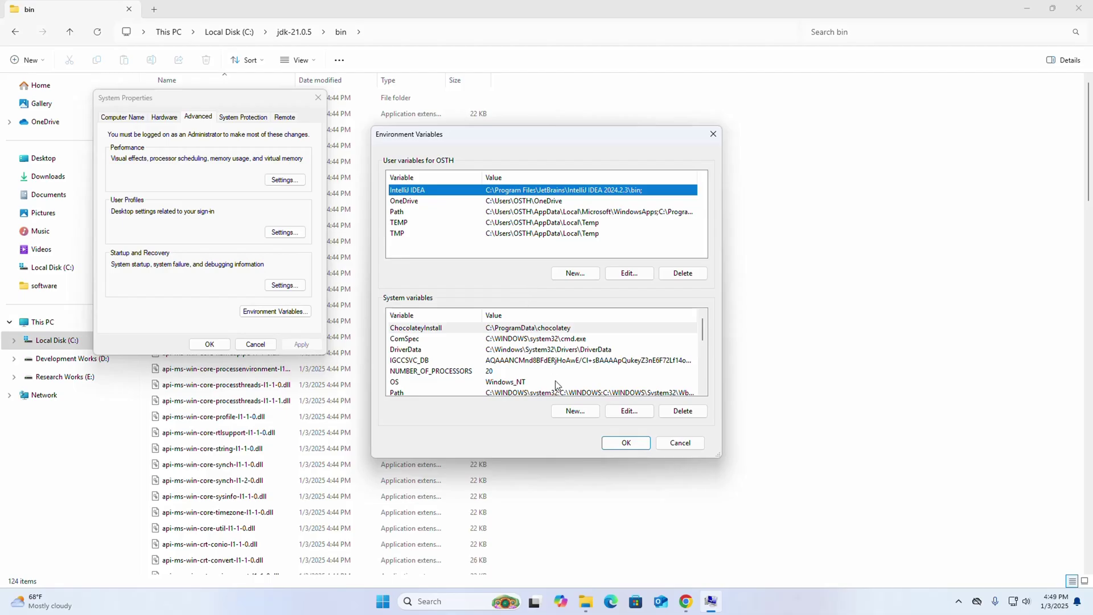
Create system variable JAVA_HOME, pasting the bin path and trimming it to C:\jdk-21.0.5
click(572, 412)
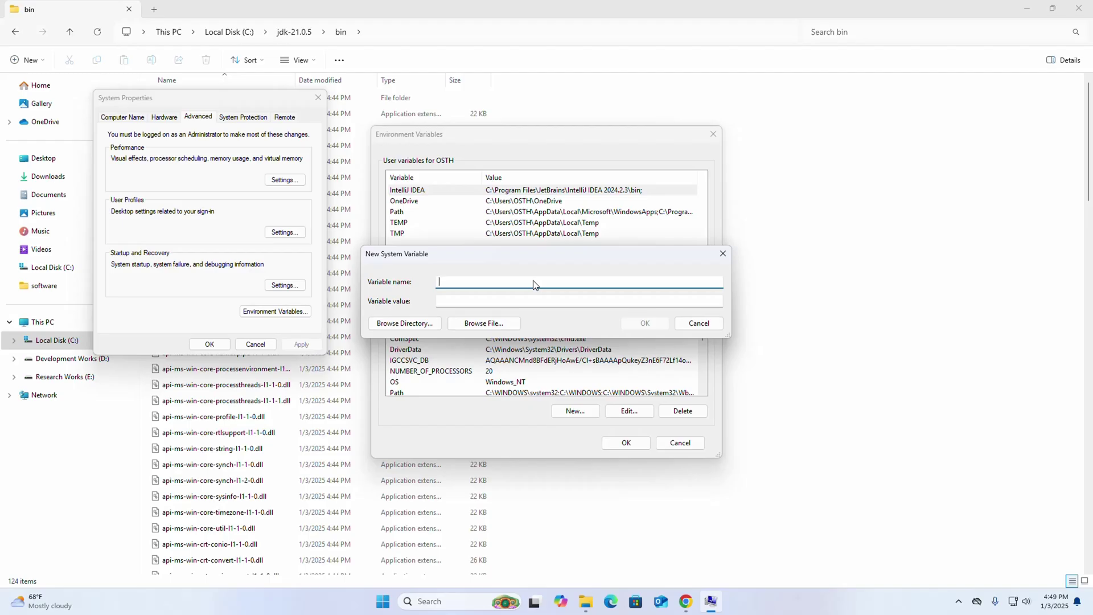
text(JAVA_HOME)
click(534, 301)
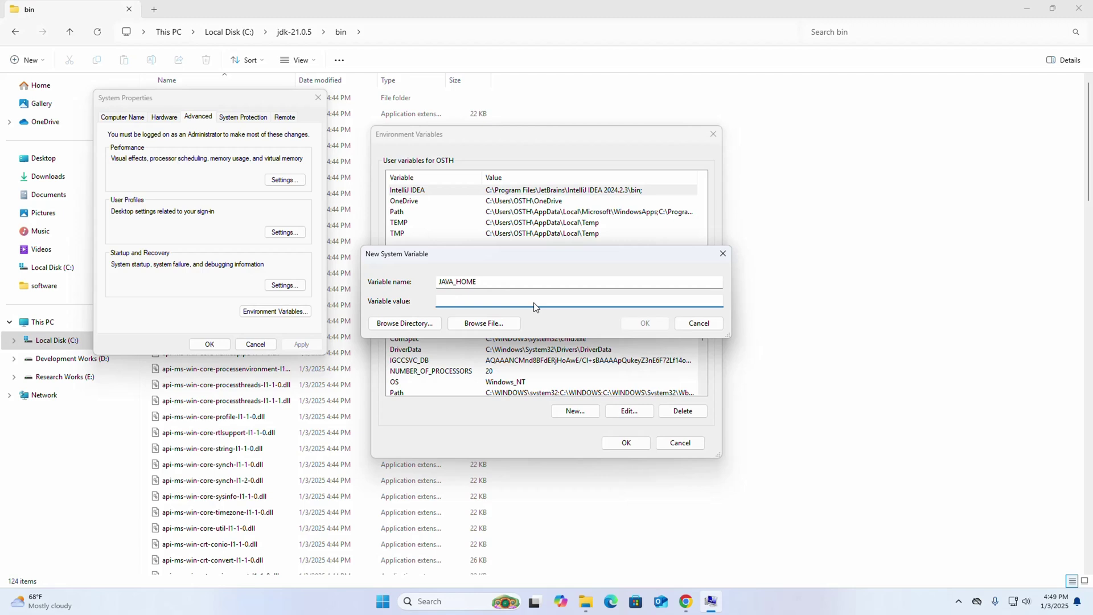
key(ctrl+v)
drag(480, 302, 515, 303)
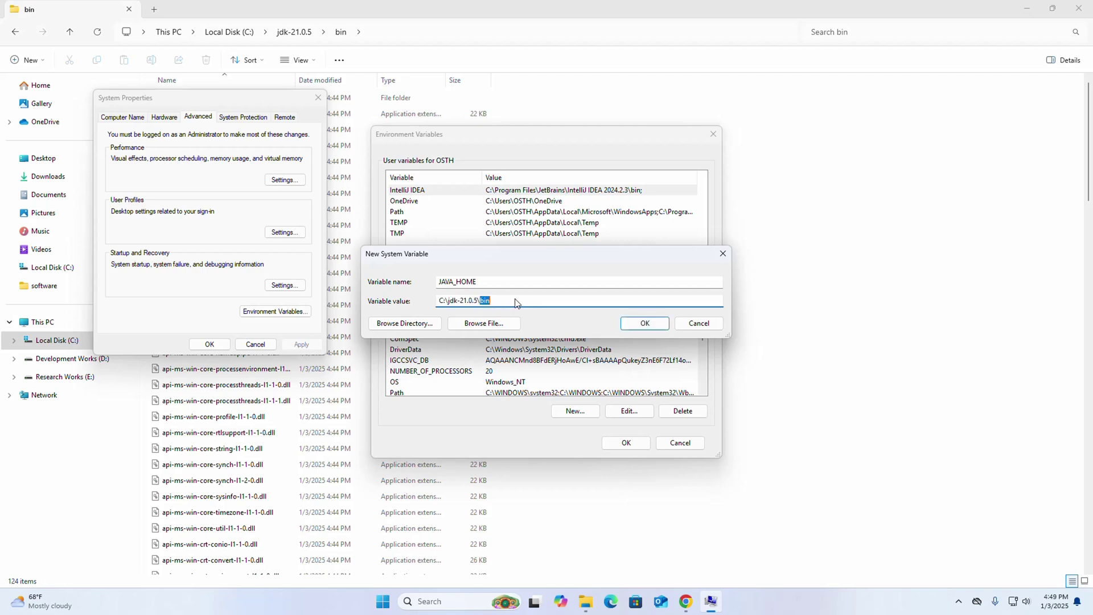
key(BackSpace)
key(BackSpace)
Save JAVA_HOME and open the system Path variable for editing
click(636, 329)
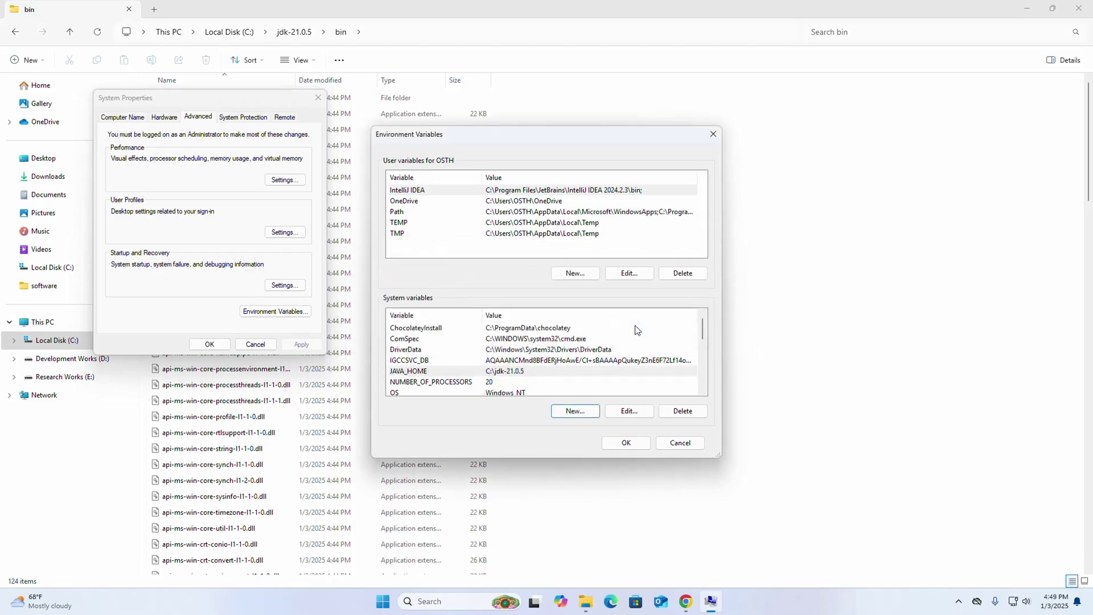
click(447, 372)
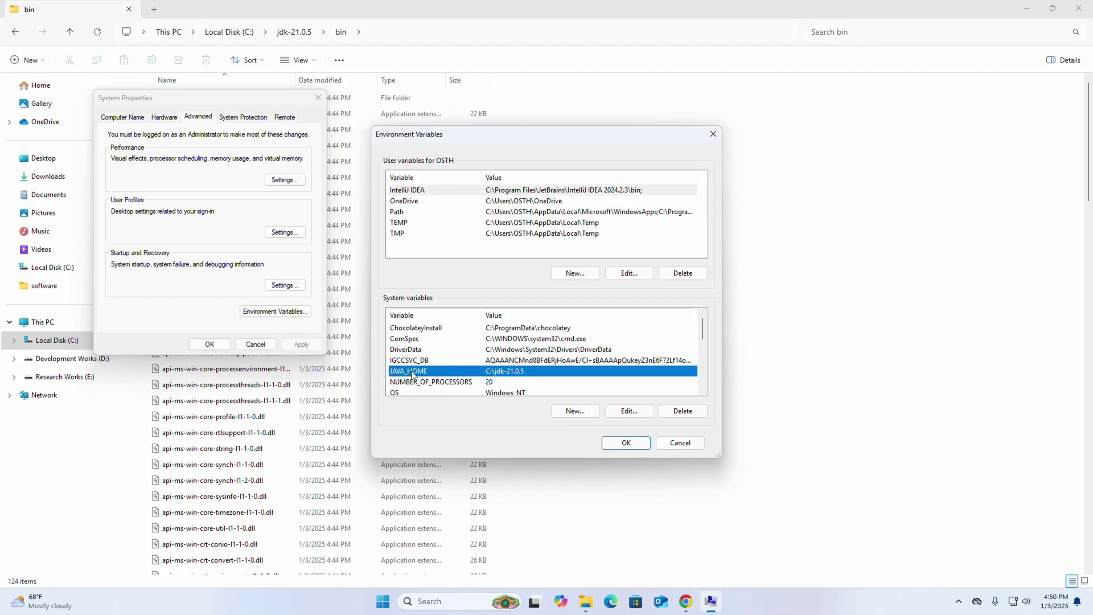
scroll(515, 363, down, 2)
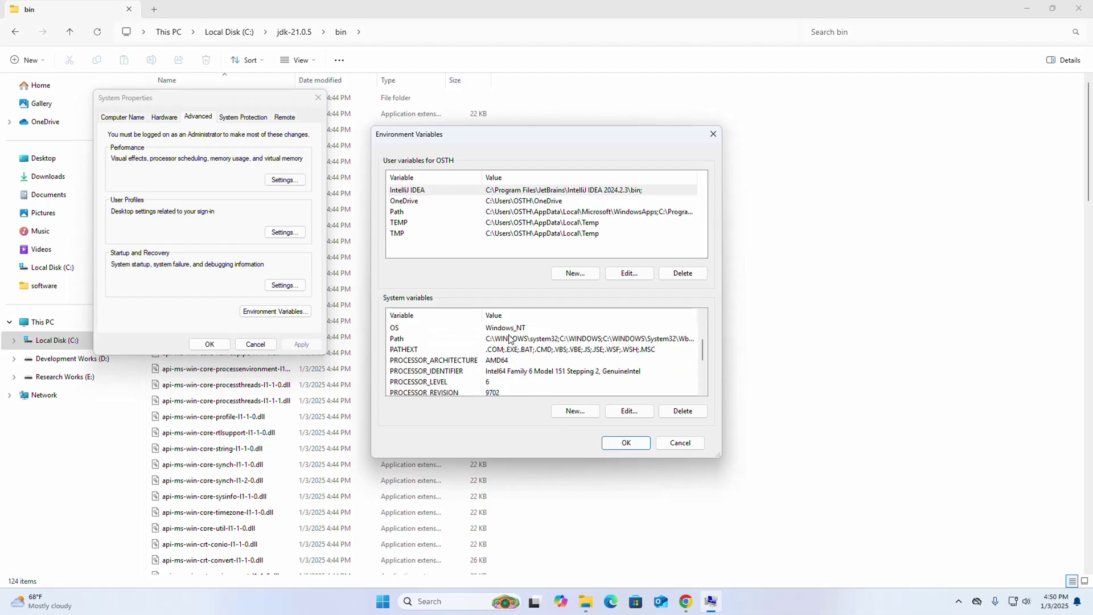
click(400, 340)
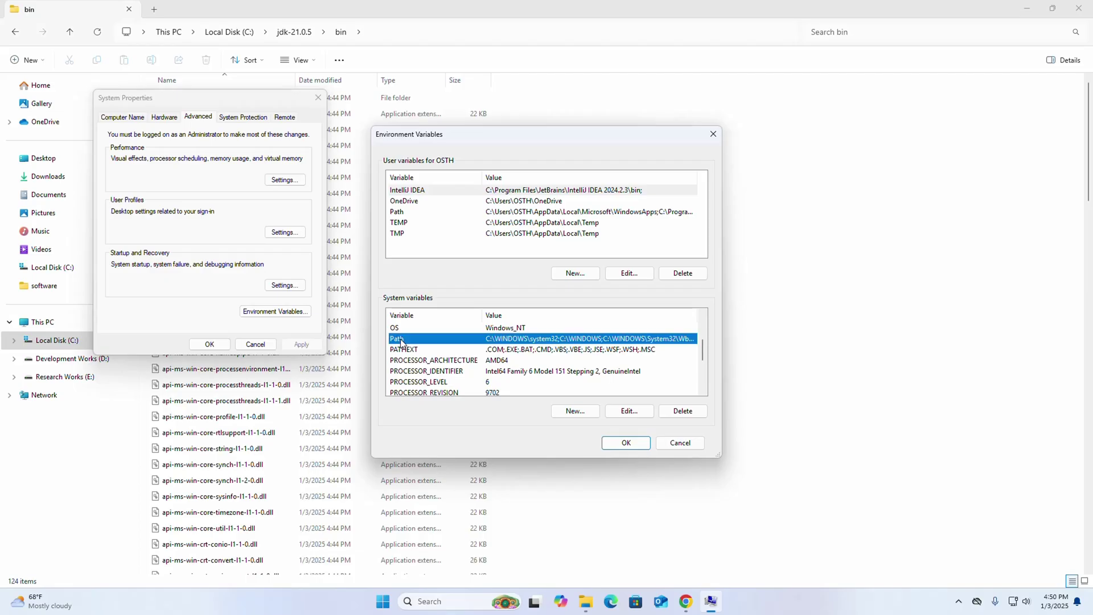
click(628, 410)
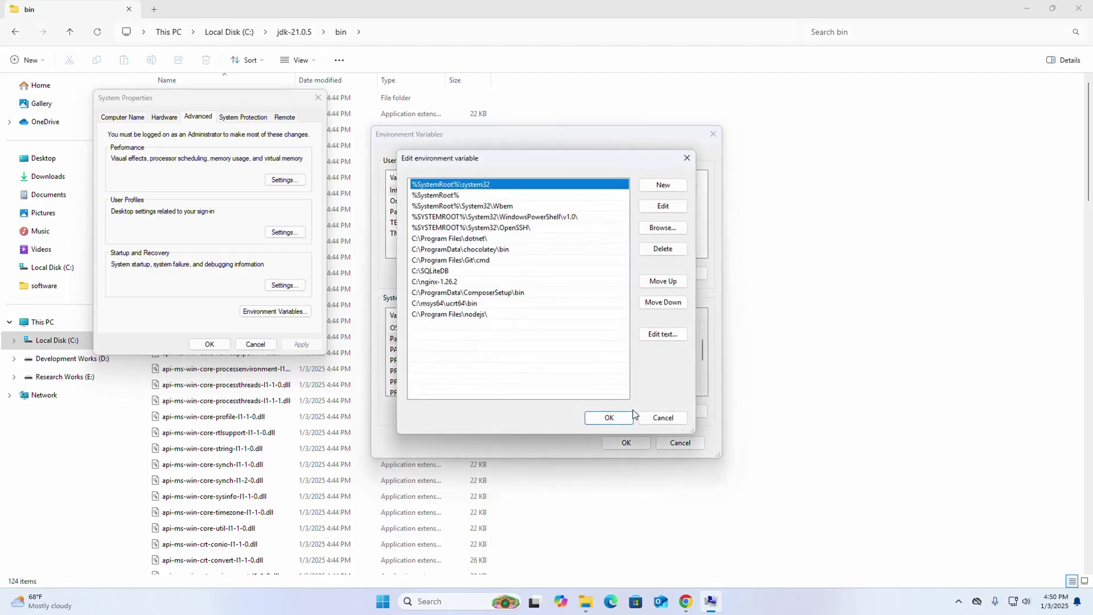
Add a %JAVA_HOME%\bin entry to Path and close every dialog, keeping the changes
click(663, 185)
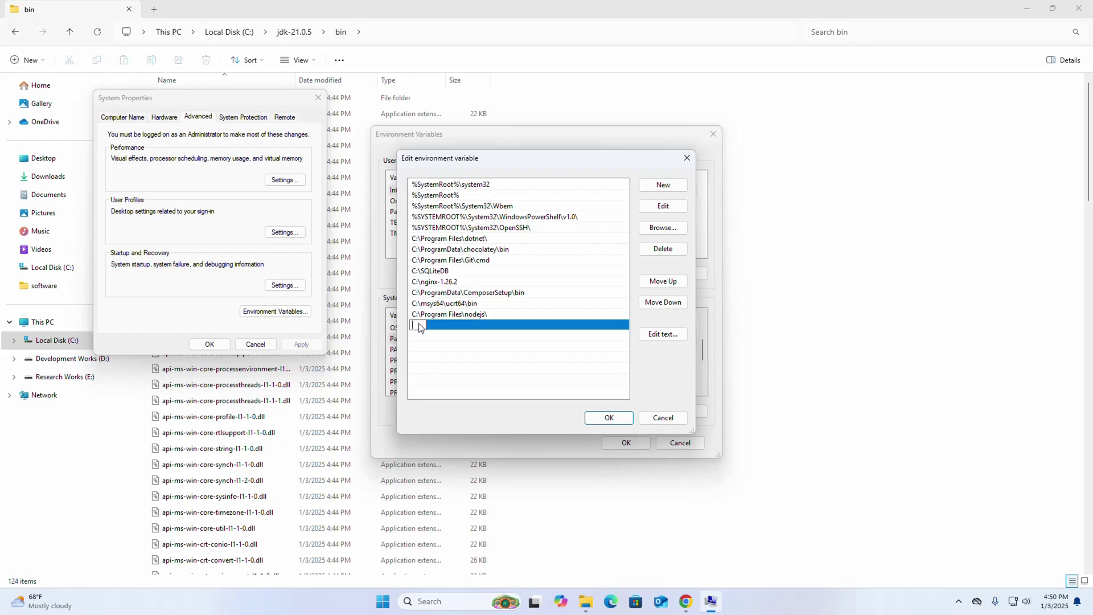
text(%JAVA_HOME)
text(%in)
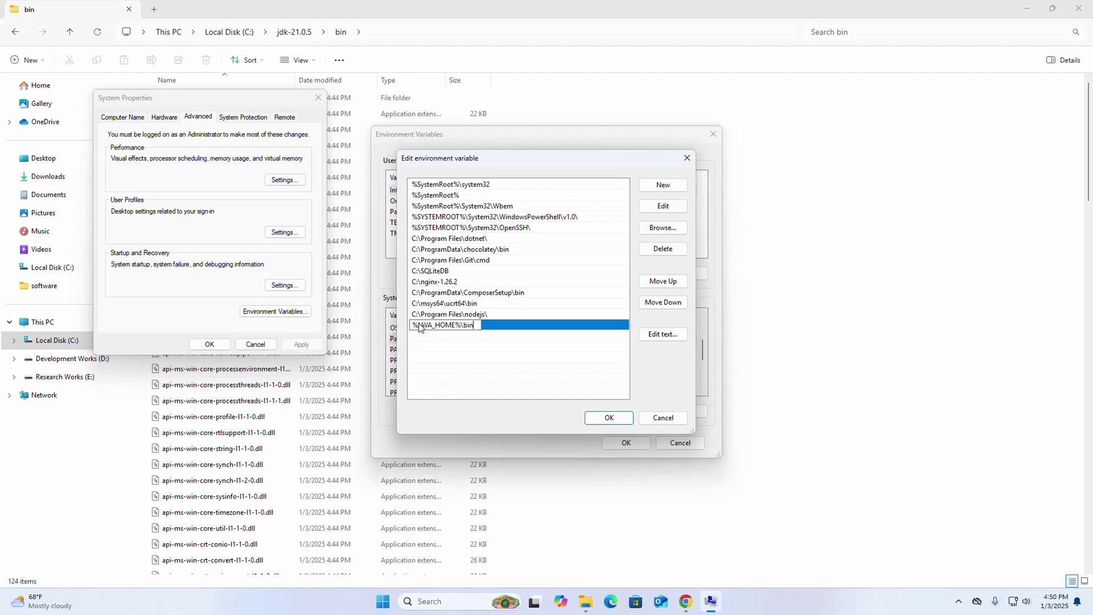
key(Return)
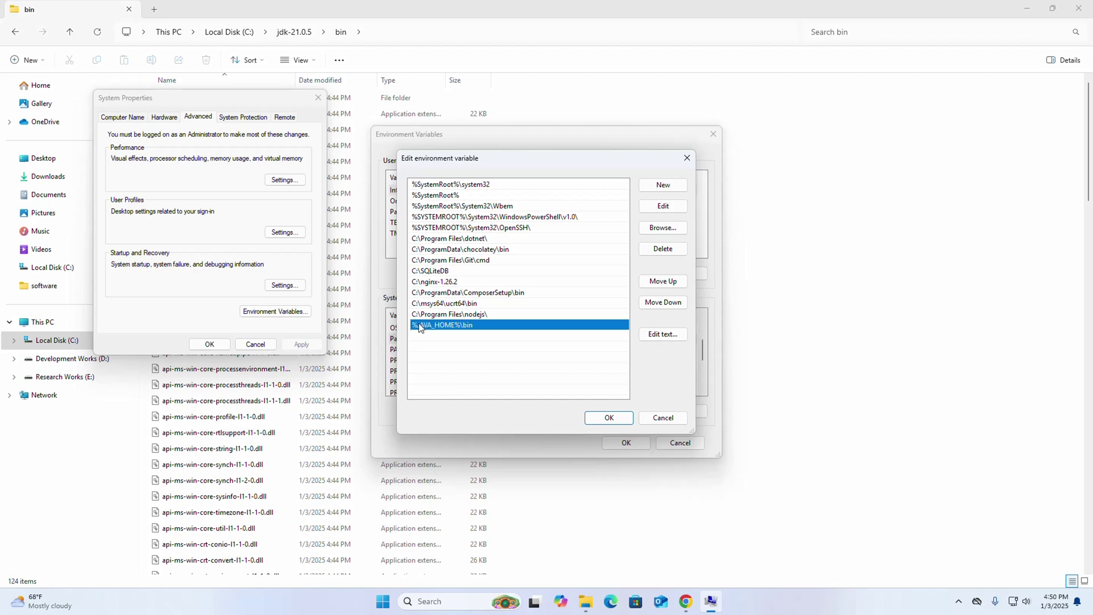
click(608, 417)
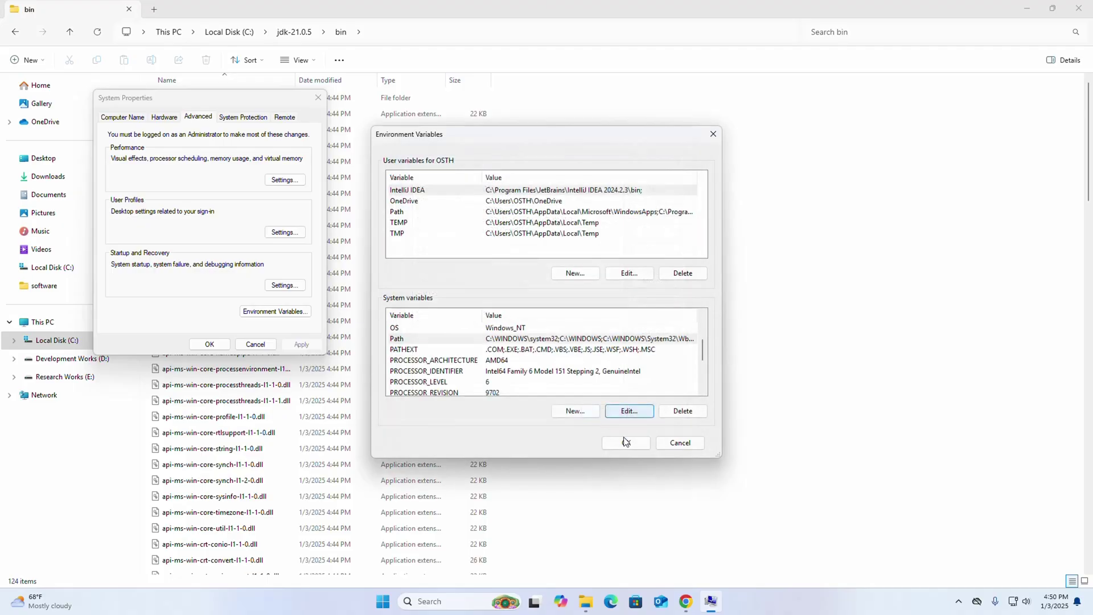
click(625, 442)
click(210, 344)
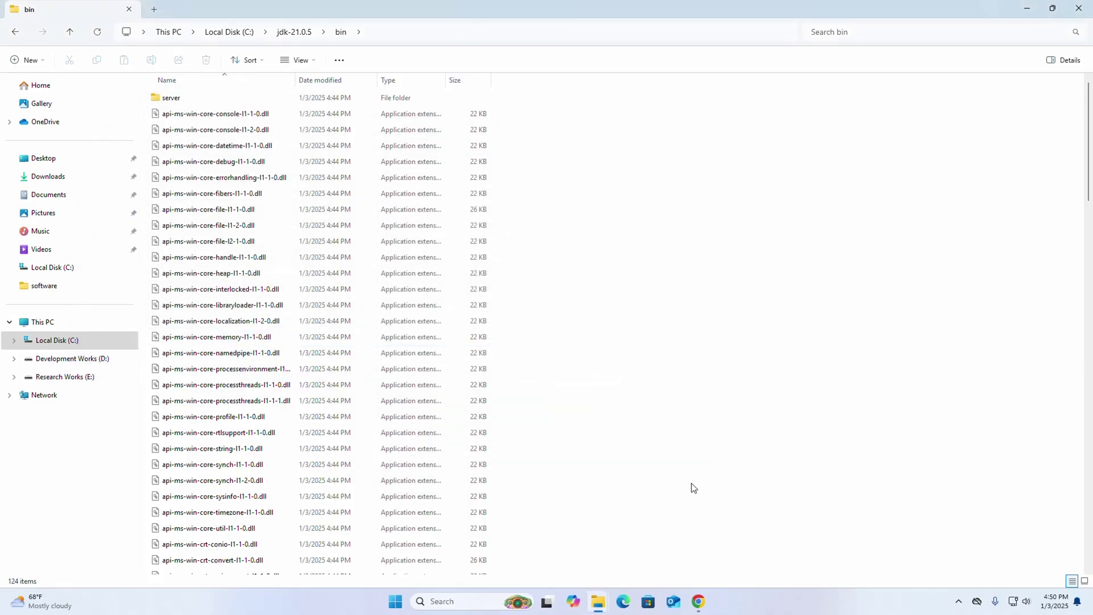
Launch Command Prompt via a 'cmd' search and maximize its window
click(458, 602)
text(cmd)
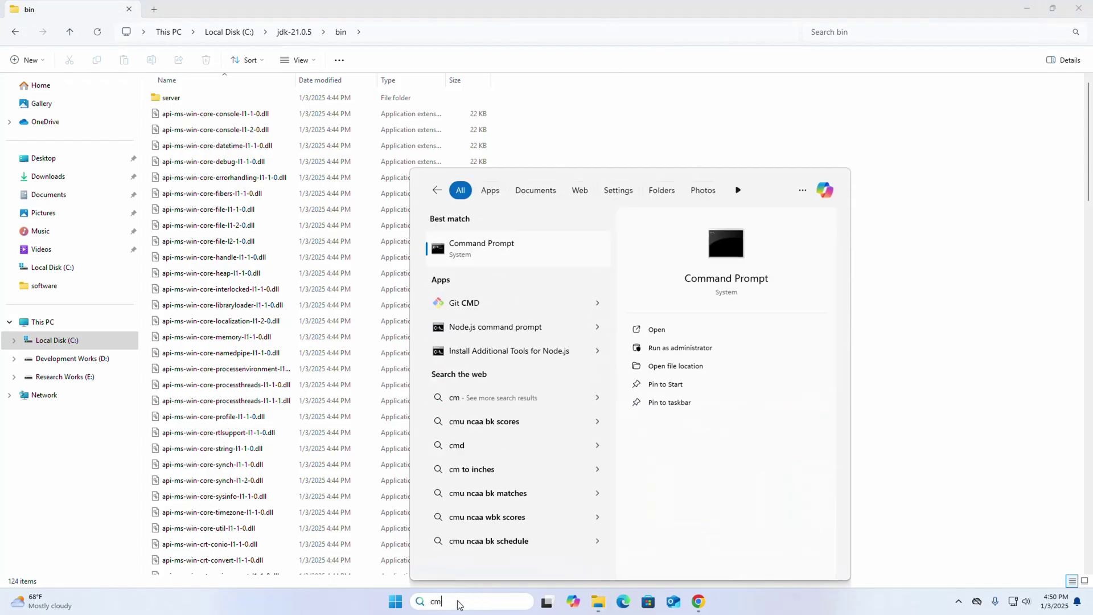
click(727, 243)
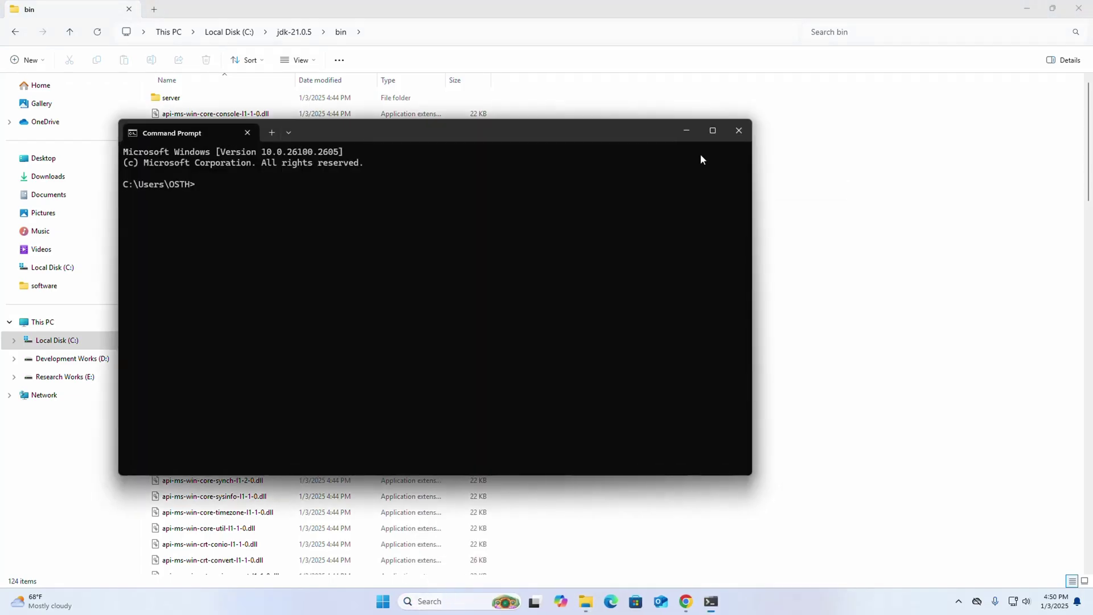
click(702, 135)
scroll(248, 253, up, 2)
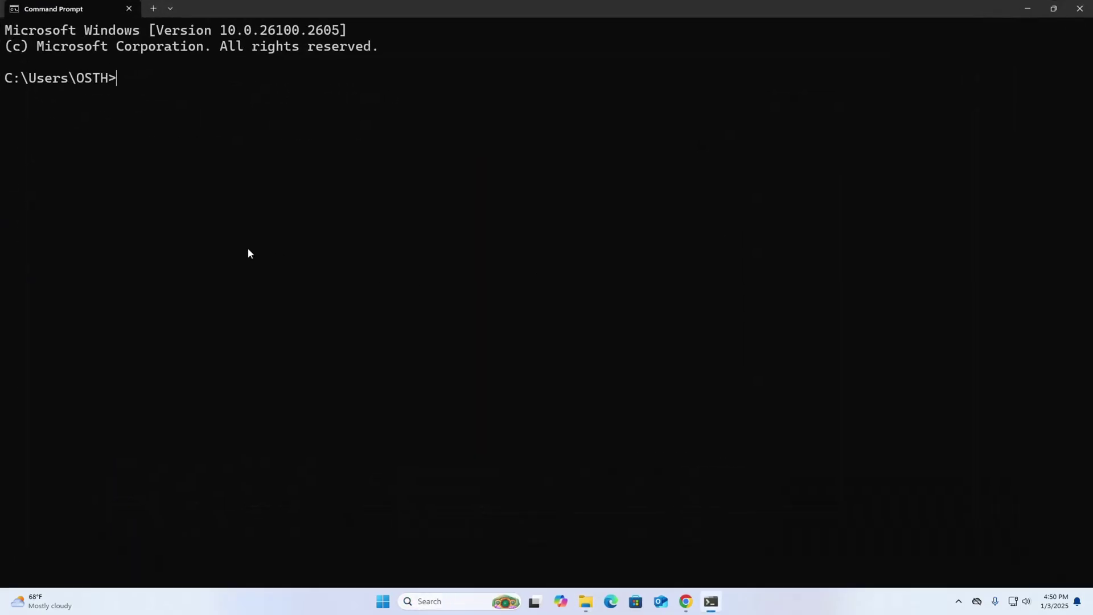
Run java --version and highlight the reported java 21.0.5 2024-10-15 LTS line
text(ja)
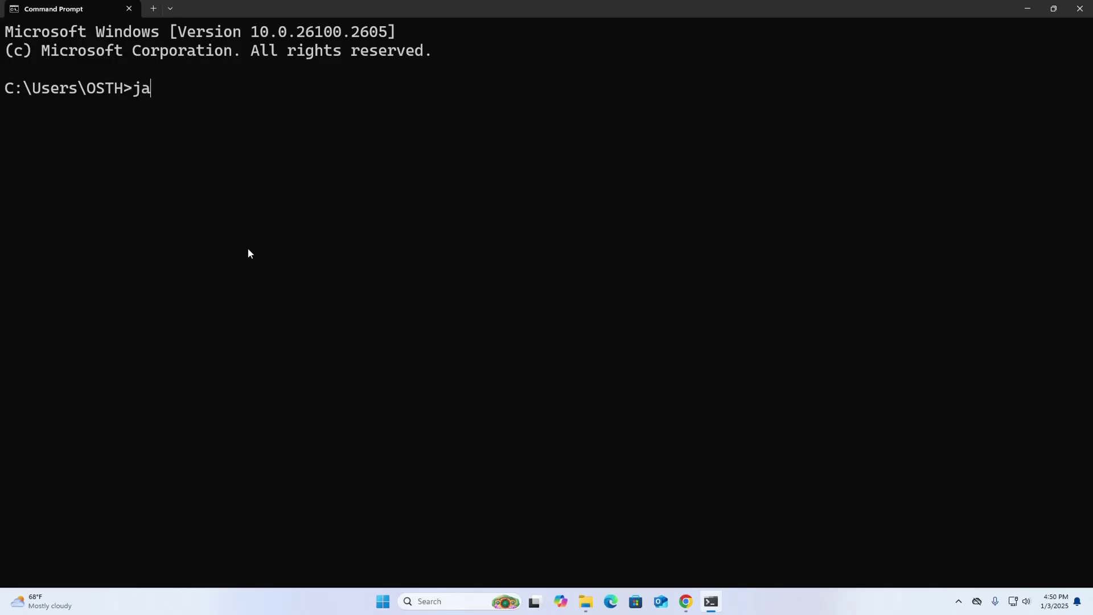
text(va --version)
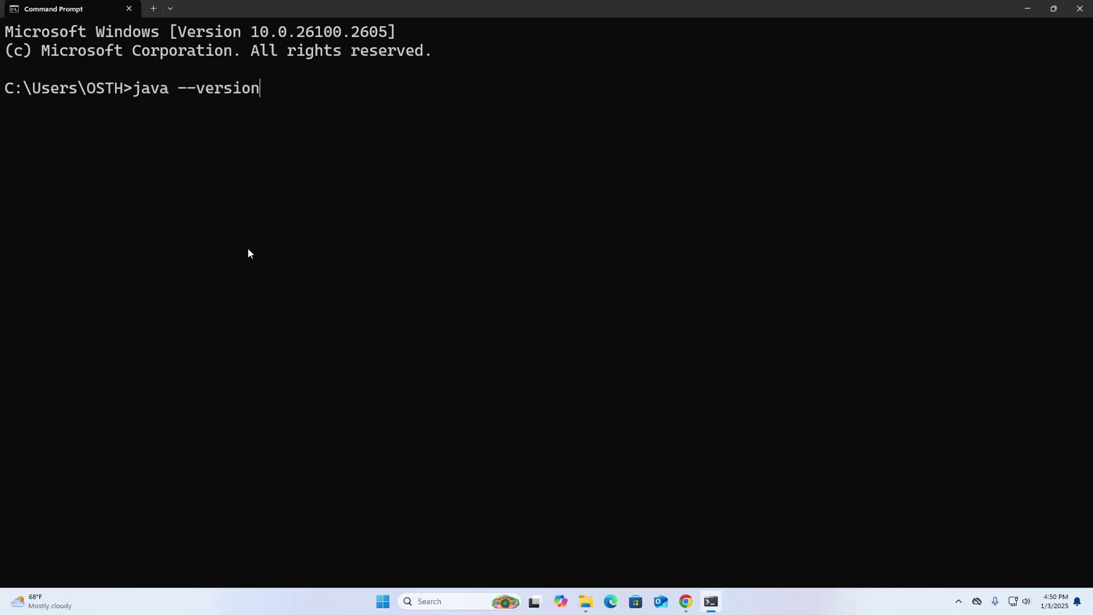
key(Return)
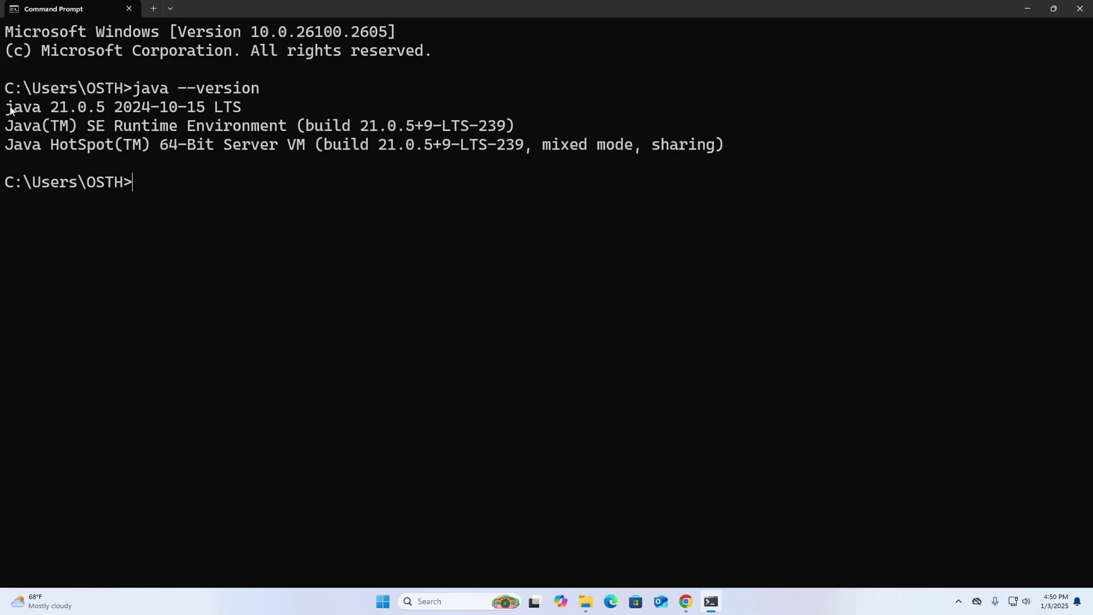
drag(8, 108, 222, 109)
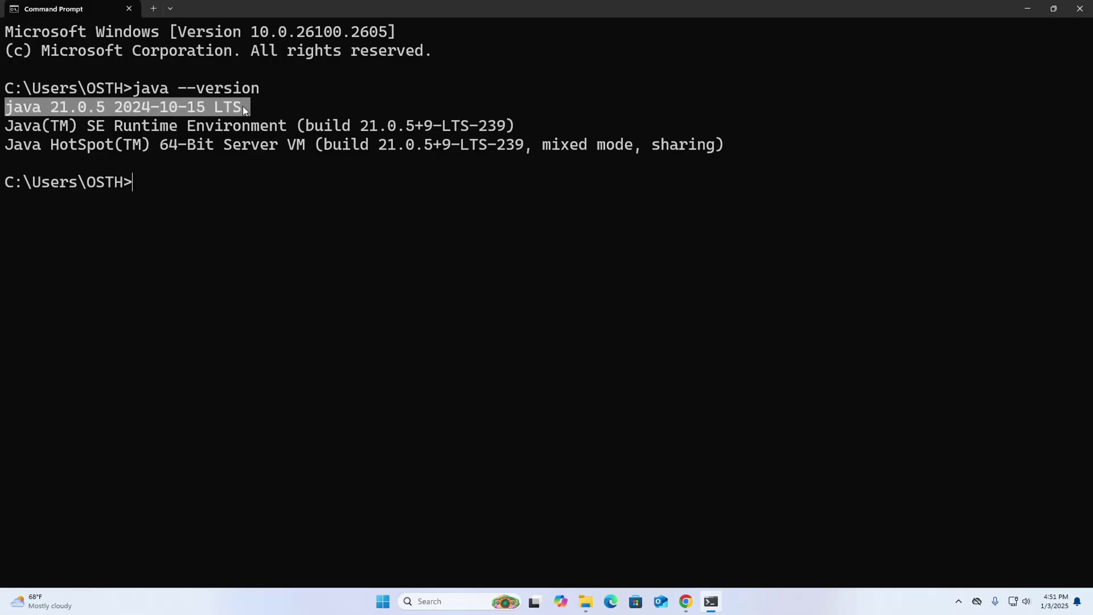